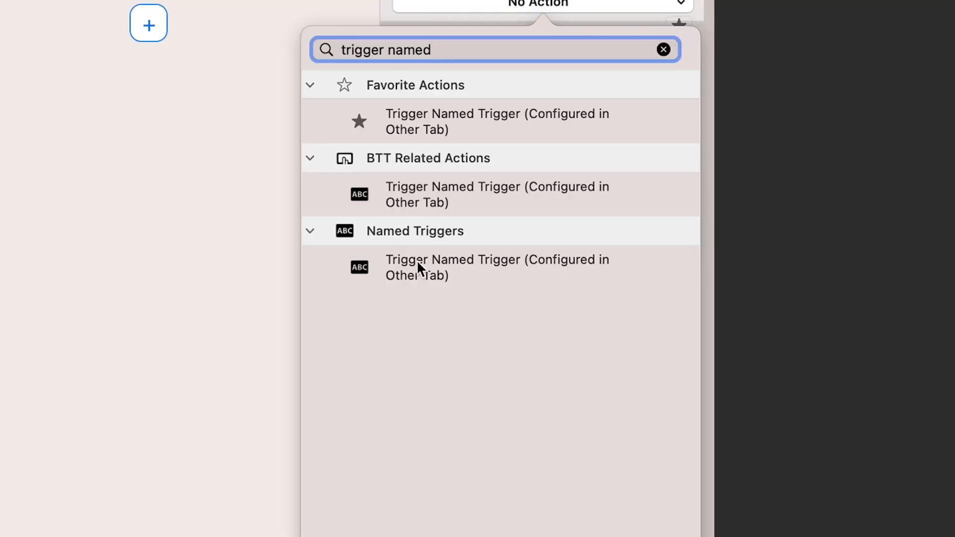
left_click(390, 270)
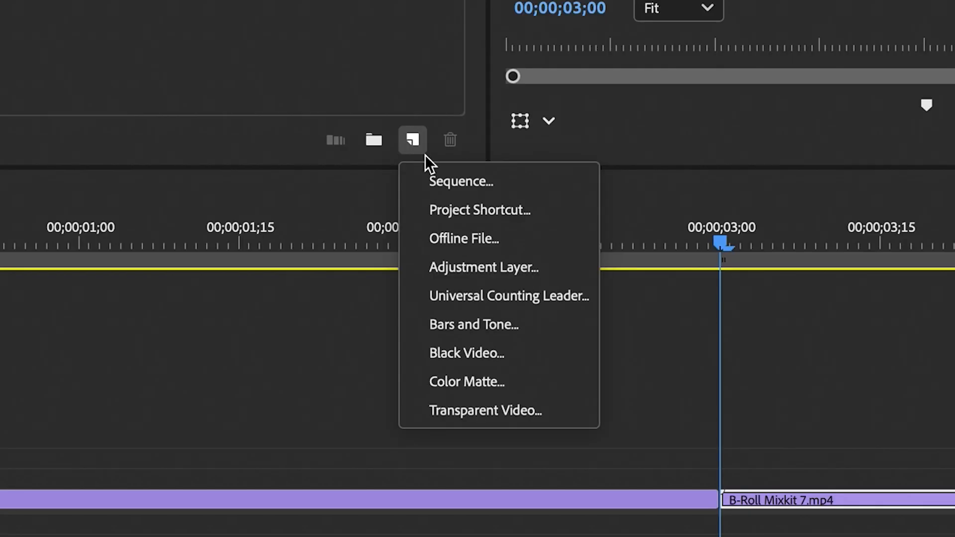
Create an adjustment layer and place it above the cut between the two clips in the timeline
left_click(506, 269)
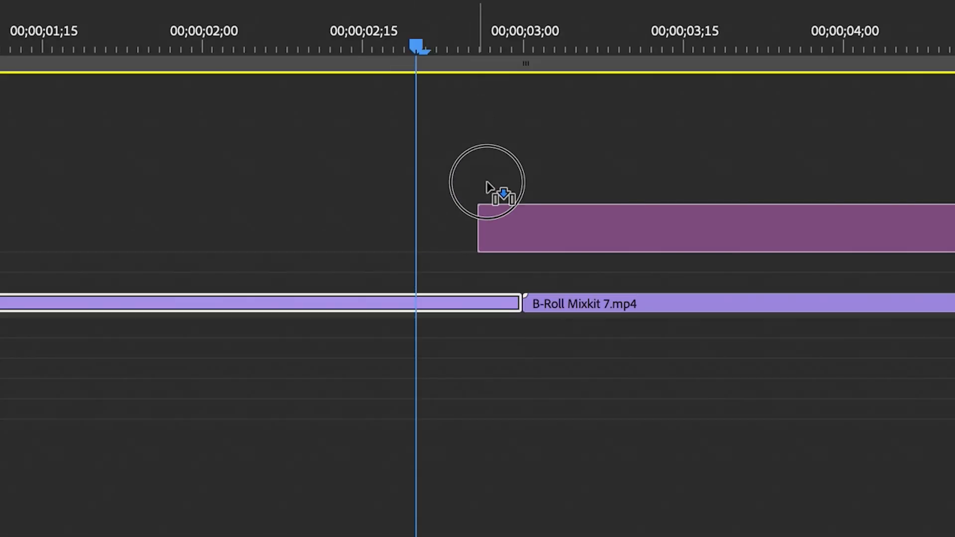
left_click_drag(486, 187, 419, 287)
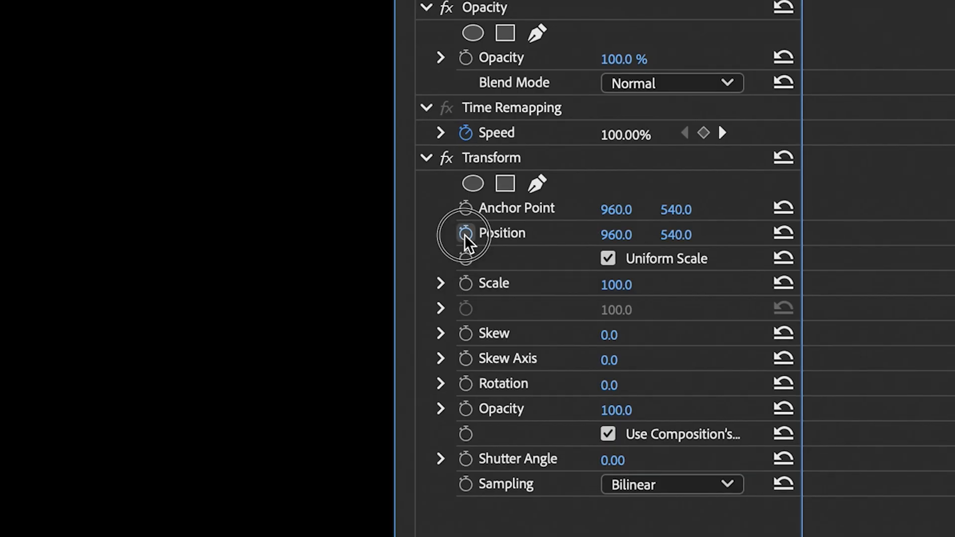
Start Position and Scale keyframes for Transform at the adjustment layer's beginning, and set Scale to 125 just after it
left_click(465, 234)
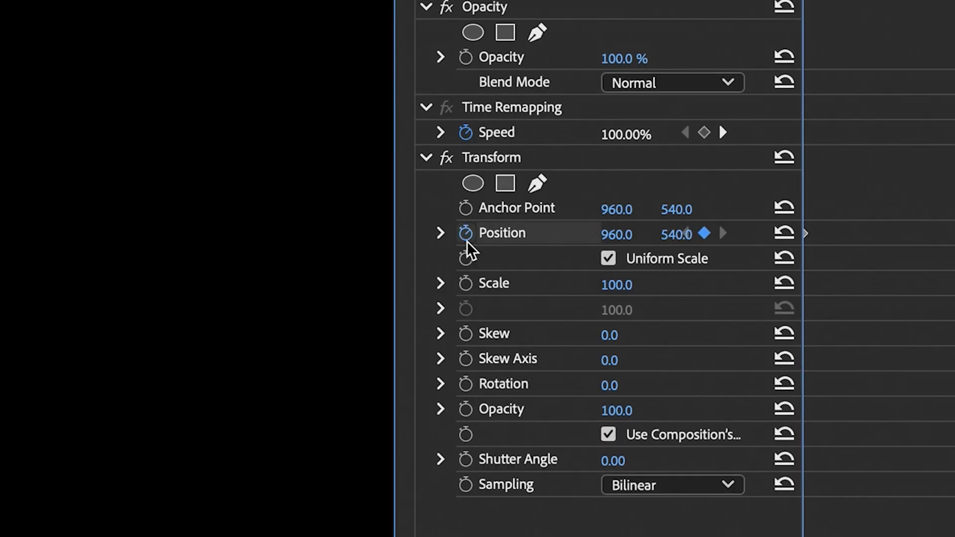
left_click(466, 284)
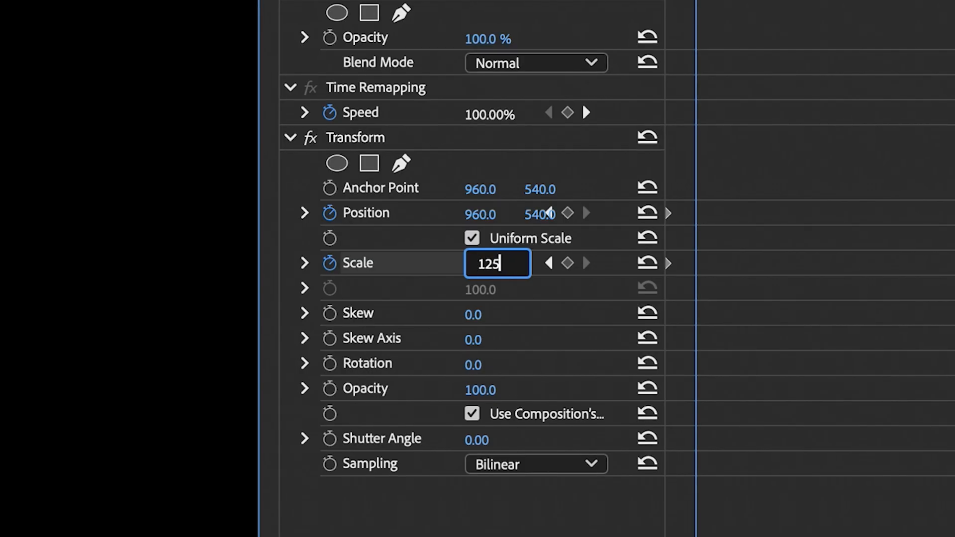
key("Return")
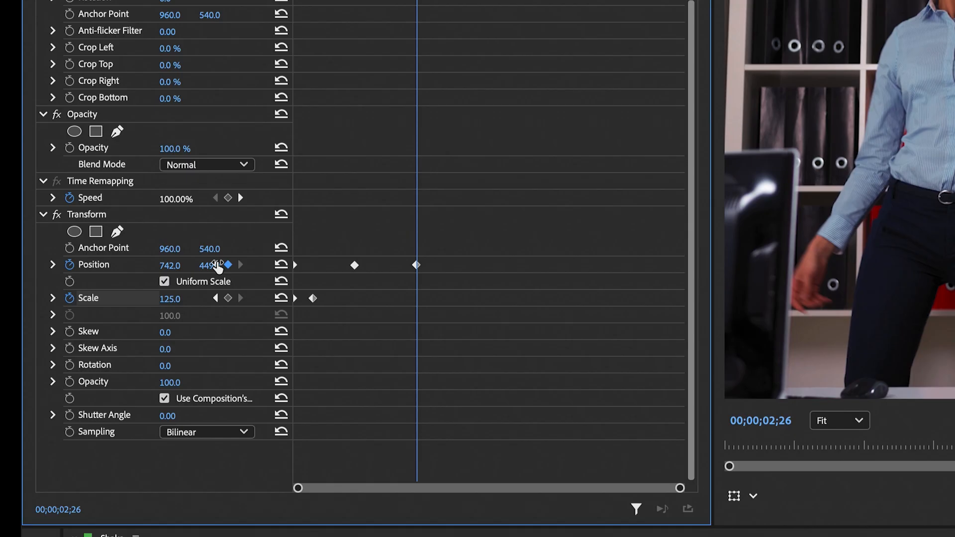
Add shifted Position keyframes every three frames across the adjustment layer, ending at about 735, 605 at 00;00;03;08
key("Right")
key("Right")
key("Right")
left_click_drag(170, 266, 214, 267)
left_click_drag(210, 266, 154, 267)
key("Right")
key("Right")
key("Right")
left_click_drag(209, 266, 150, 267)
key("Right")
key("Right")
key("Right")
key("Right")
key("Right")
key("Right")
left_click_drag(203, 267, 217, 268)
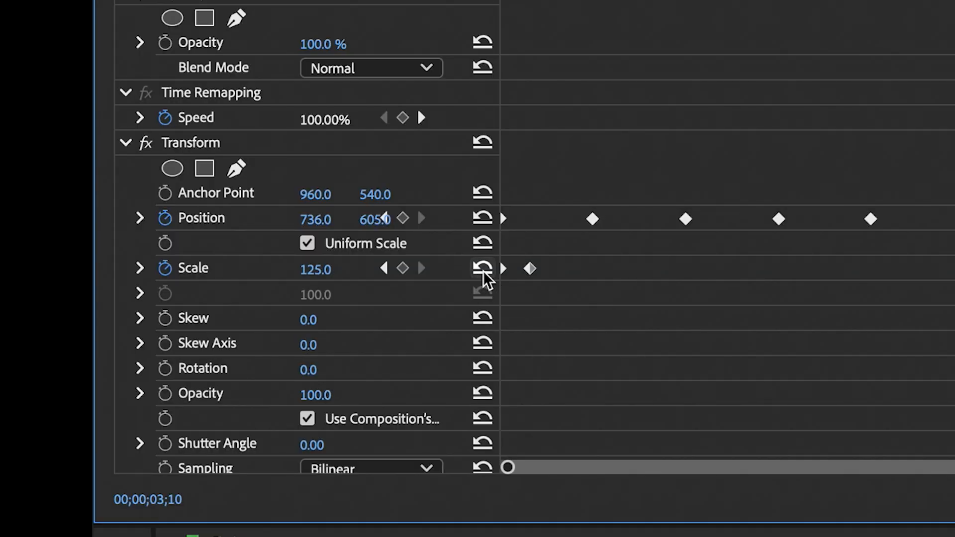
Reset Position and Scale at the adjustment layer's end, and set Scale to 125 at 00;00;03;09
left_click(482, 269)
left_click(483, 218)
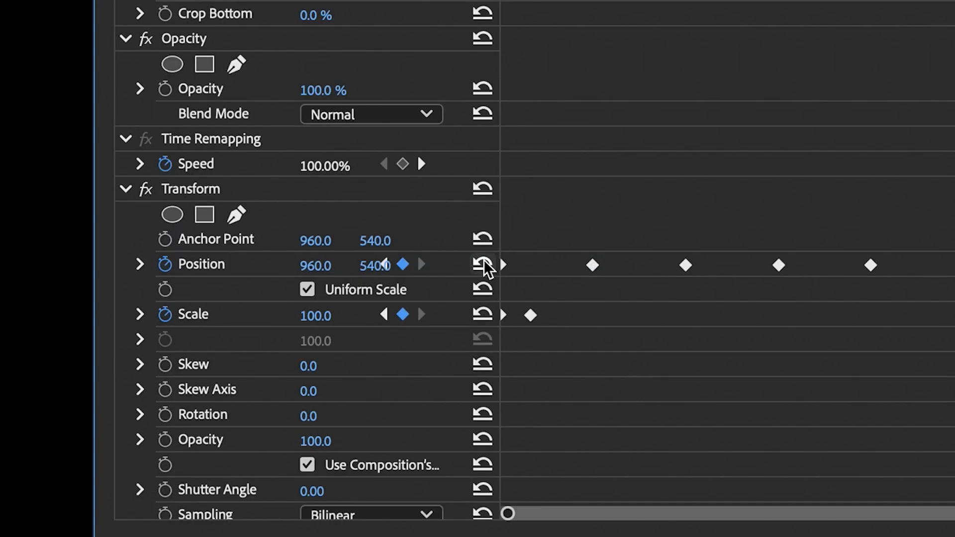
type("125")
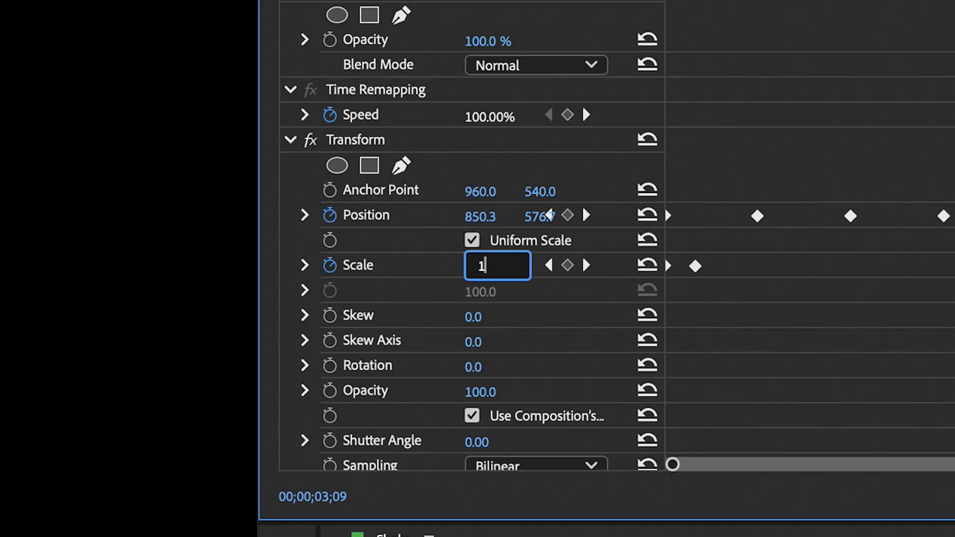
key("Return")
Set Transform's Shutter Angle to 180 and turn off the use of the composition's shutter angle
left_click(485, 444)
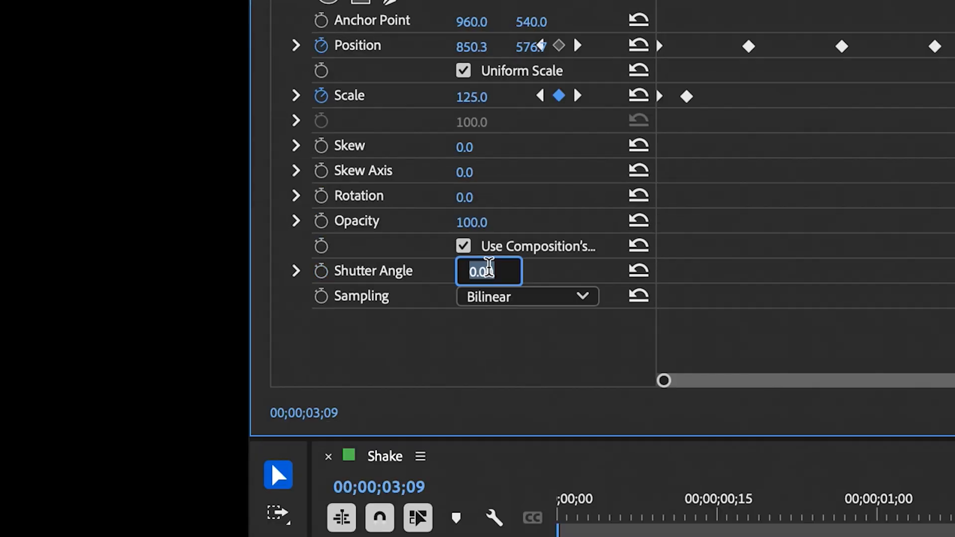
type("180")
key("Return")
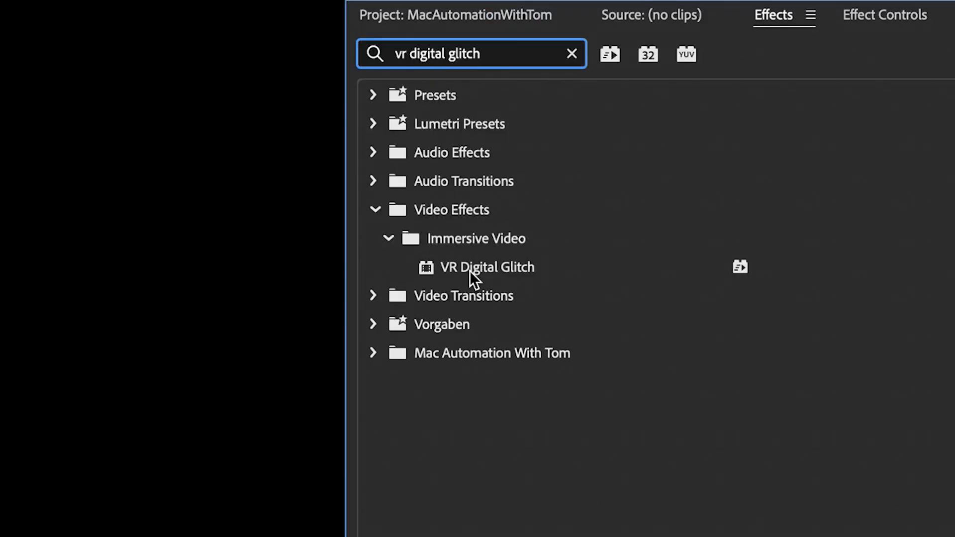
Apply VR Digital Glitch to the adjustment layer and set its color and geometry distortion values to 0
left_click_drag(469, 273, 410, 293)
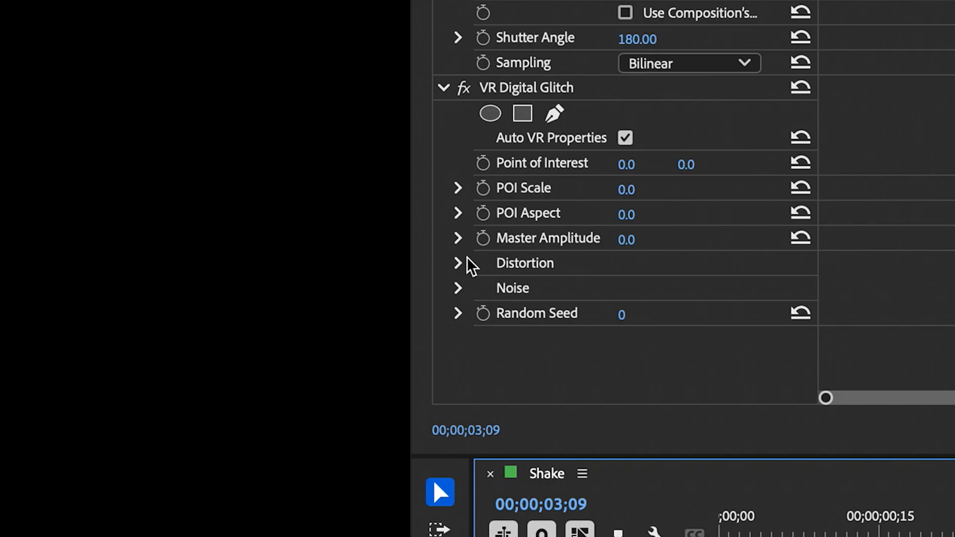
left_click(457, 264)
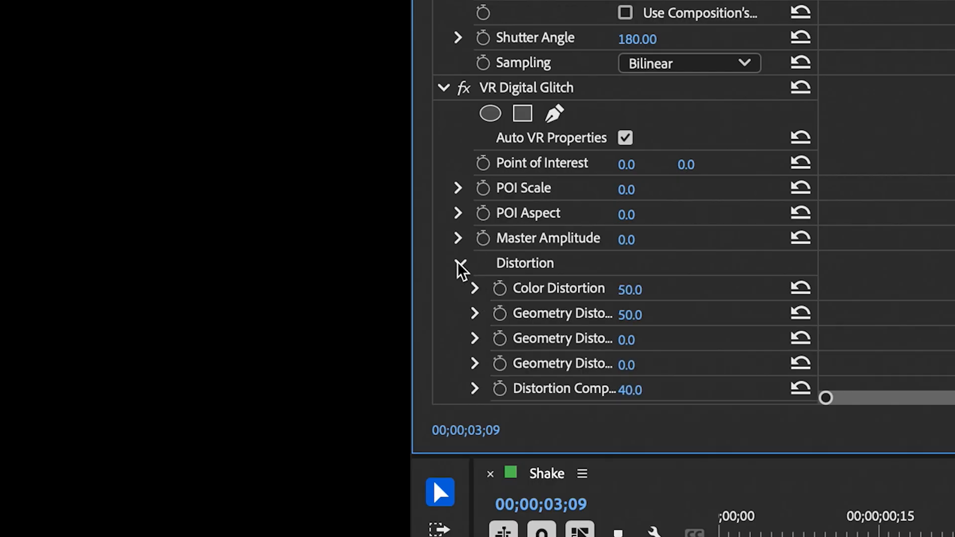
type("0")
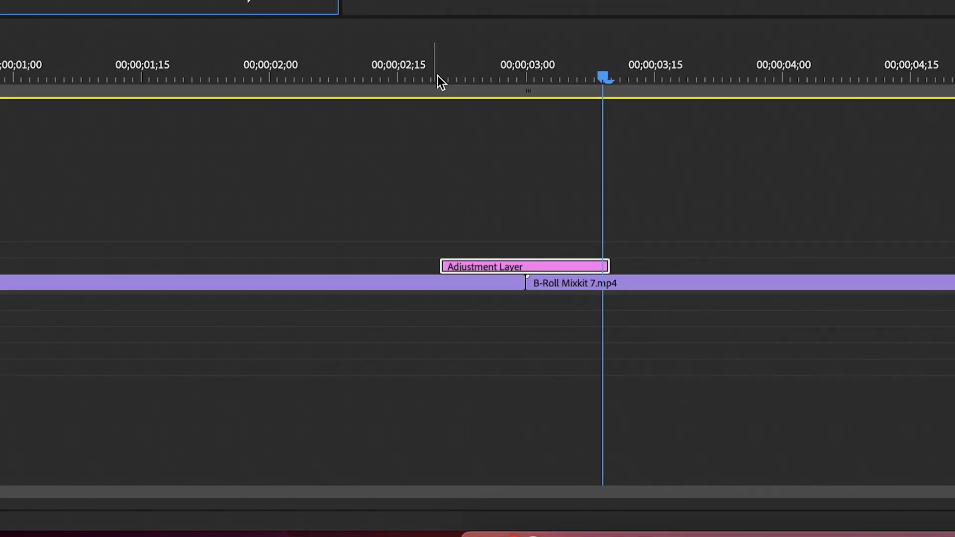
Keyframe the glitch's Color Distortion at 0 on the adjustment layer's start and at 100 on the cut
left_click(438, 75)
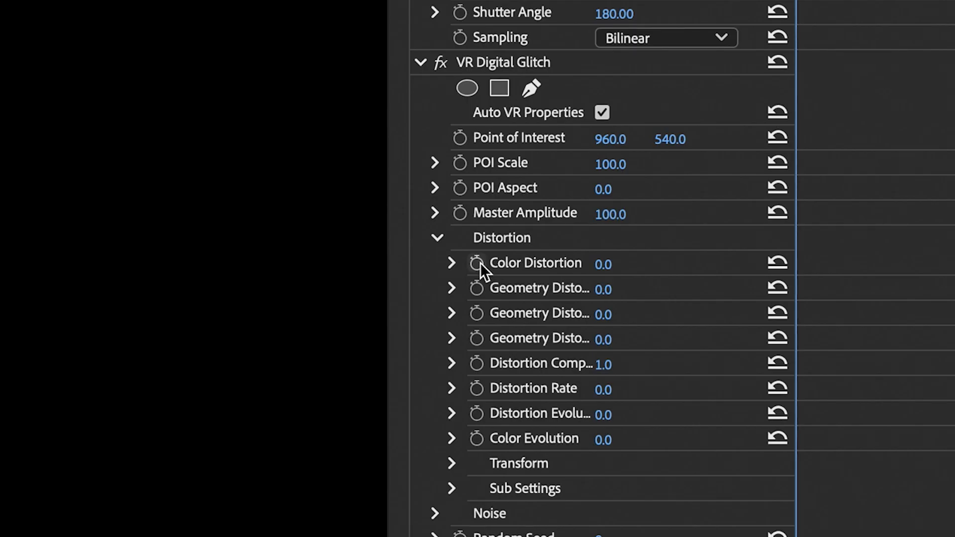
left_click(476, 263)
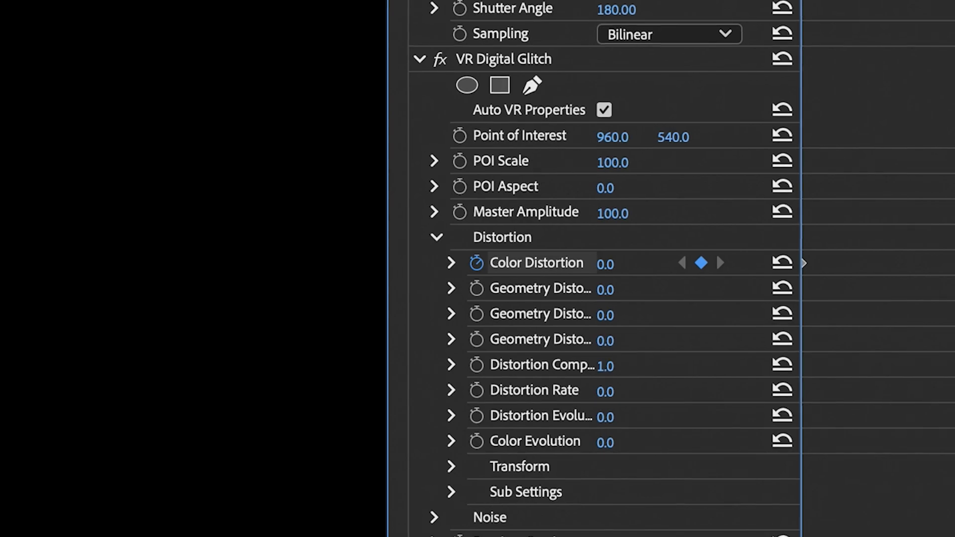
left_click(481, 268)
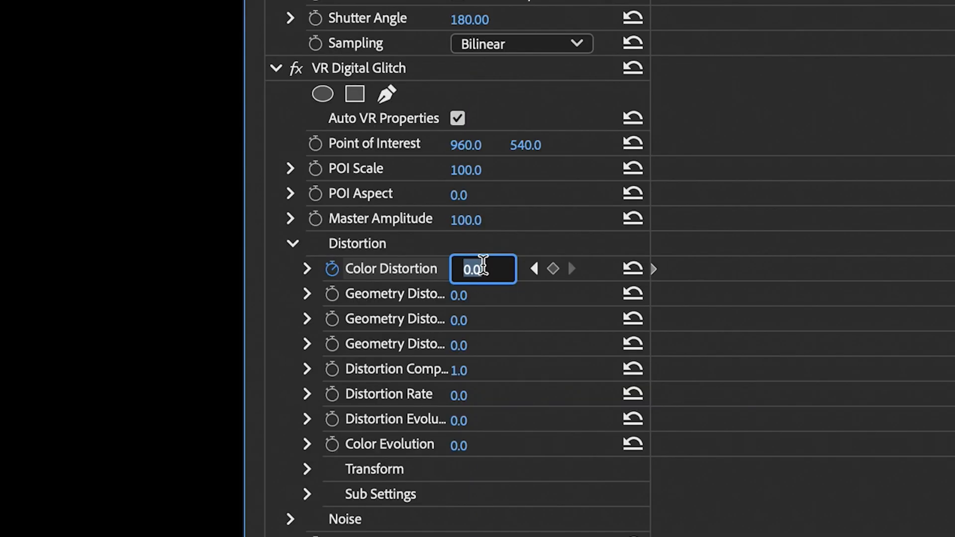
type("100")
key("Return")
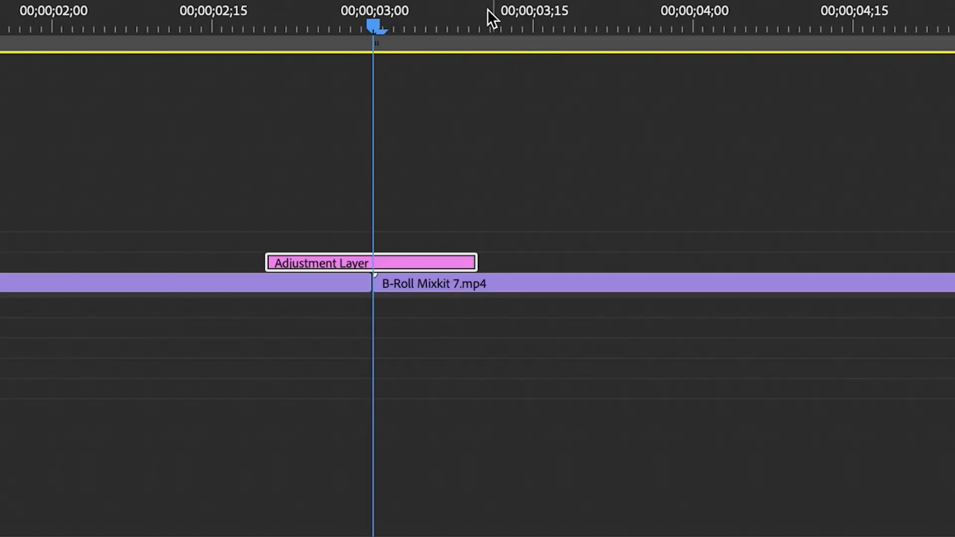
Set Color Distortion to 0 at the adjustment layer's end and play back the transition
left_click(483, 11)
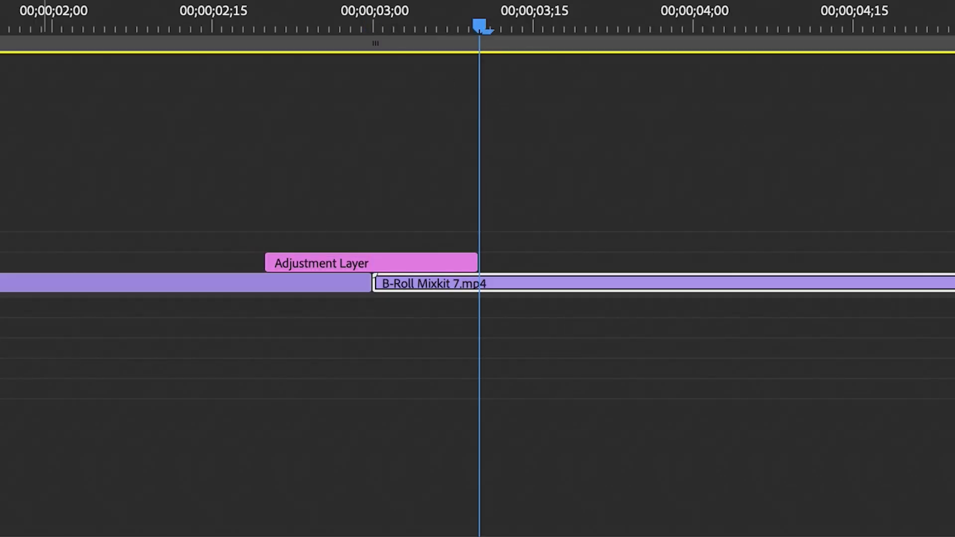
left_click(479, 267)
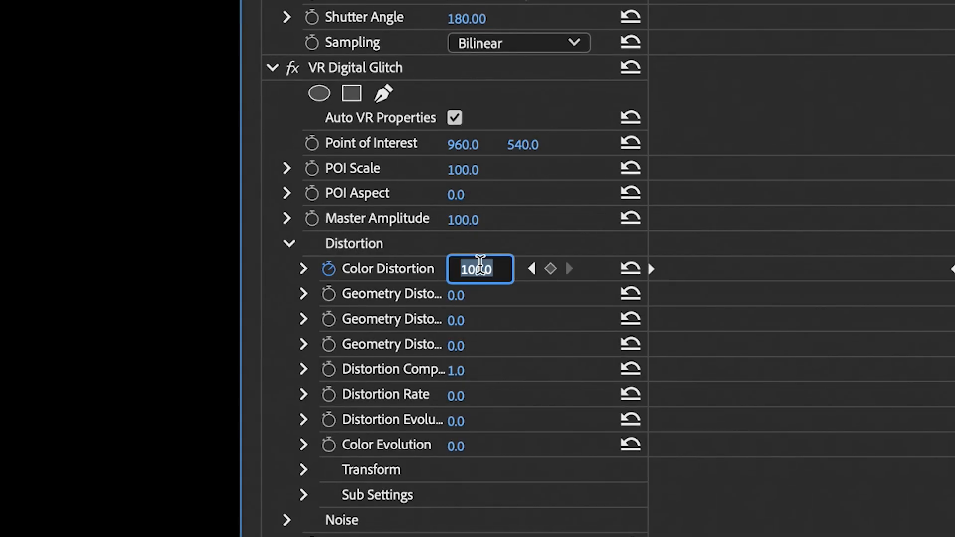
type("0")
key("Return")
key("space")
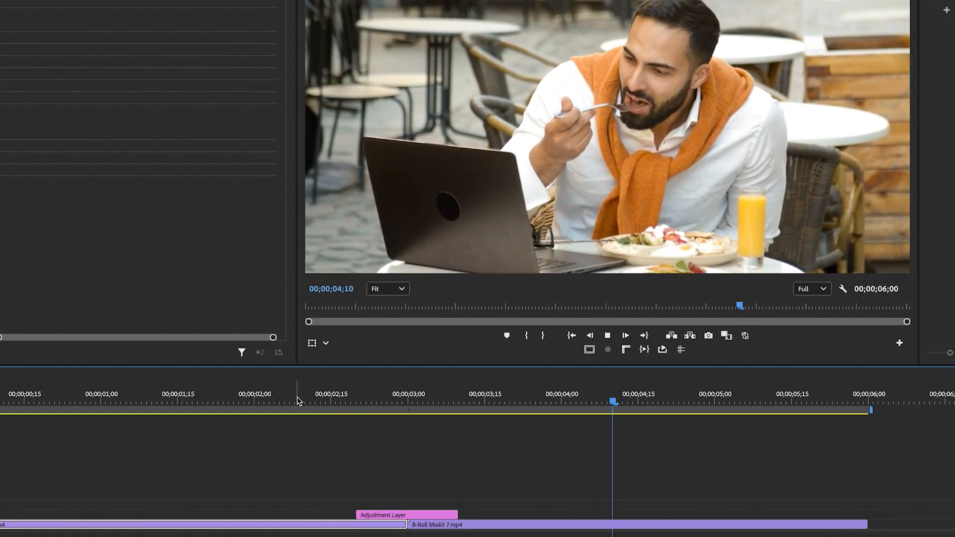
left_click(298, 400)
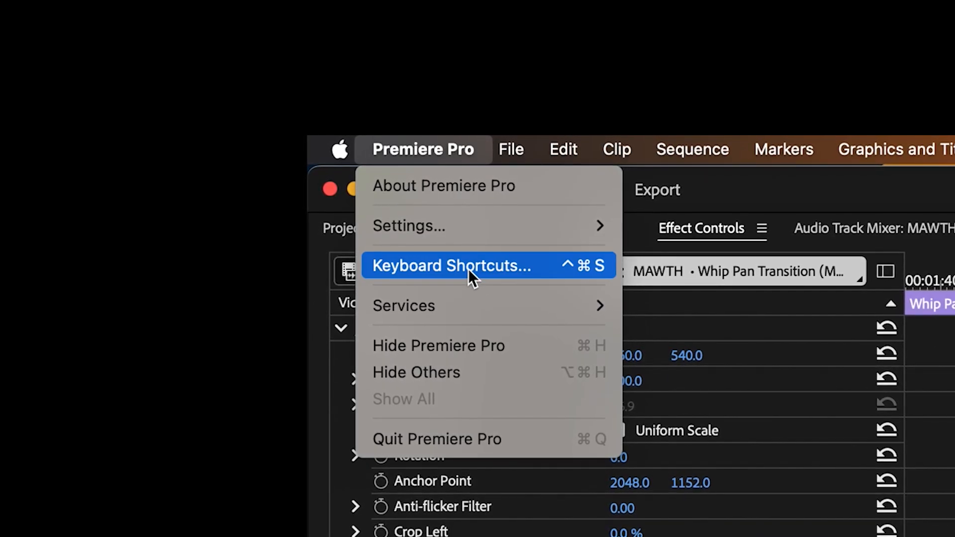
Open the keyboard shortcuts settings
left_click(470, 262)
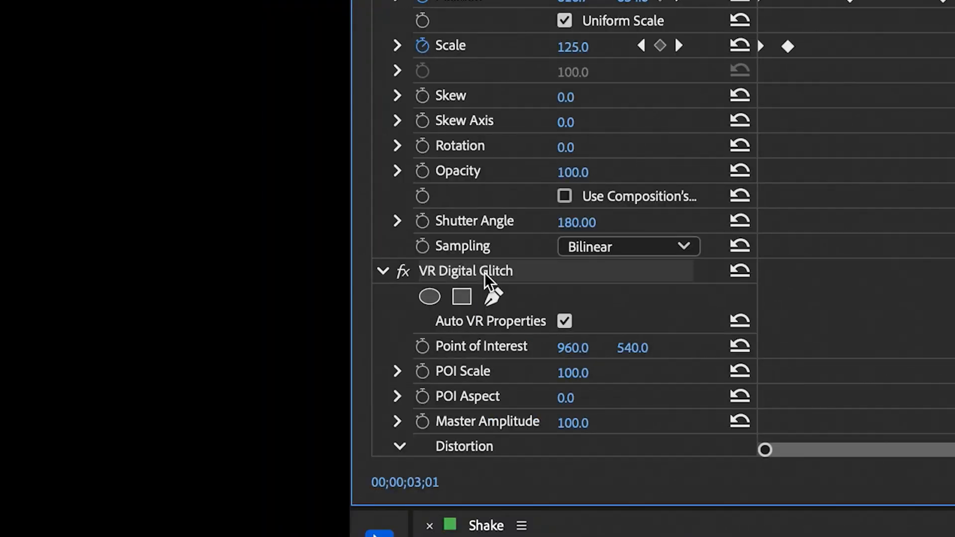
Save the adjustment layer's transition effects as a preset named Shake Transition Preset
right_click(404, 463)
left_click(532, 321)
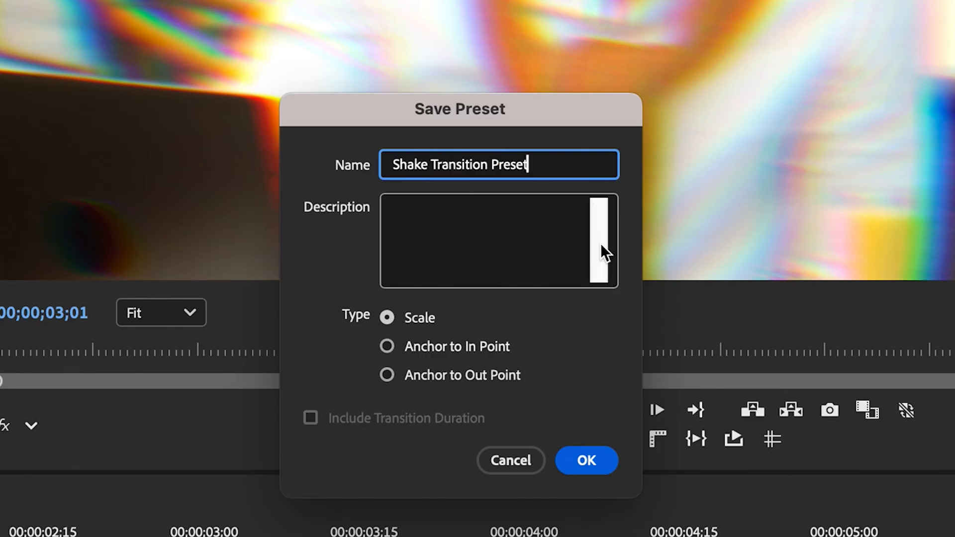
Switch to the web browser and go to folivora.ai
key("super+l")
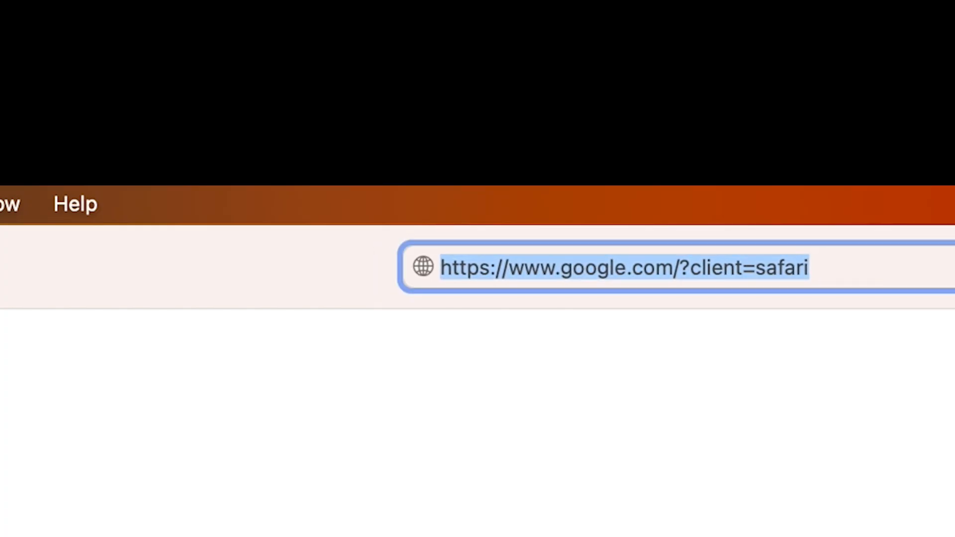
type("fol")
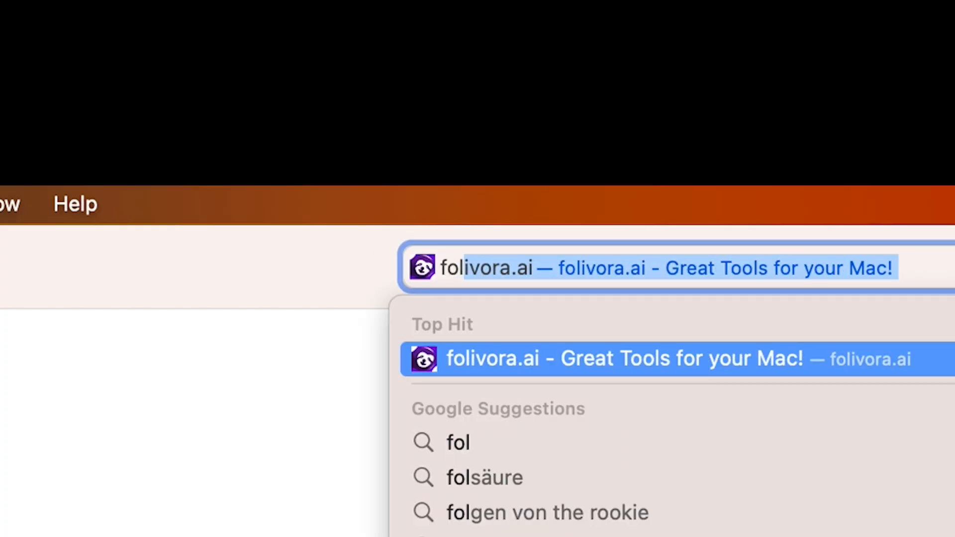
type("ivora.ai")
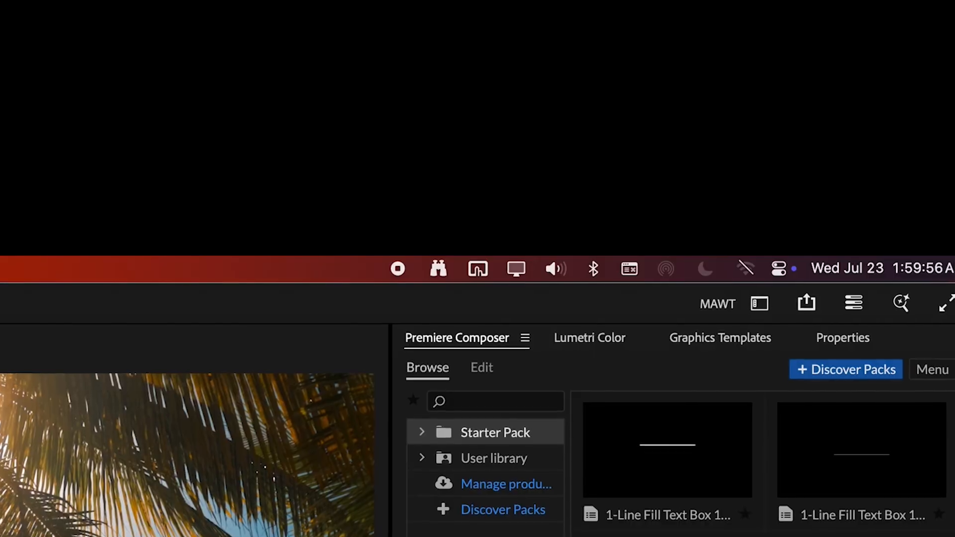
Switch to the BetterTouchTool configuration and show the Automations & Named & Other Triggers category
left_click(482, 270)
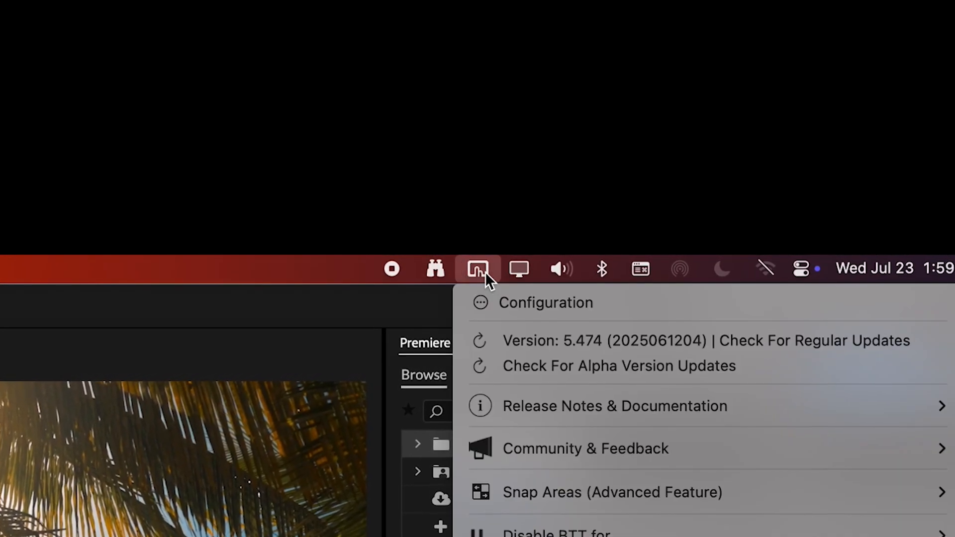
left_click(492, 305)
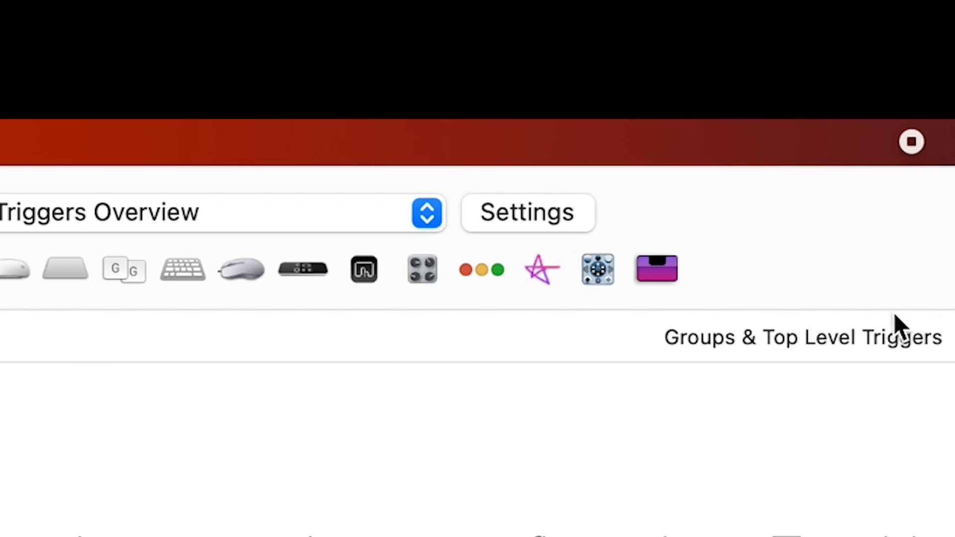
left_click(461, 282)
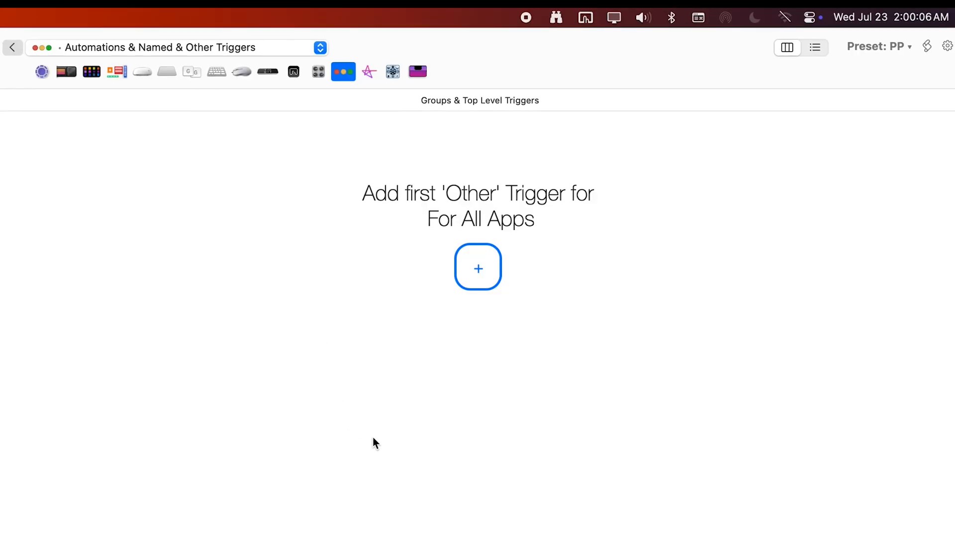
Add a new trigger for all apps and make it a Reusable Named Trigger
left_click(478, 271)
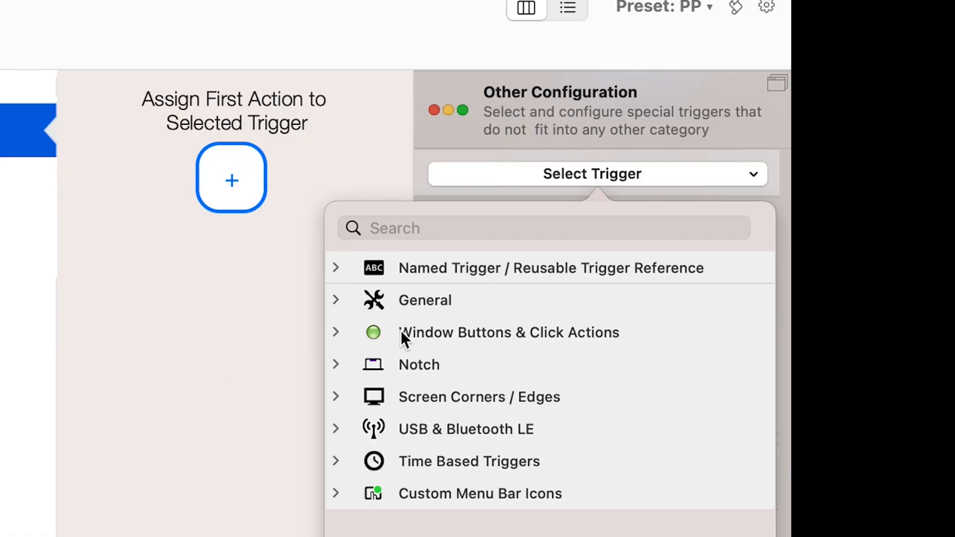
left_click(761, 217)
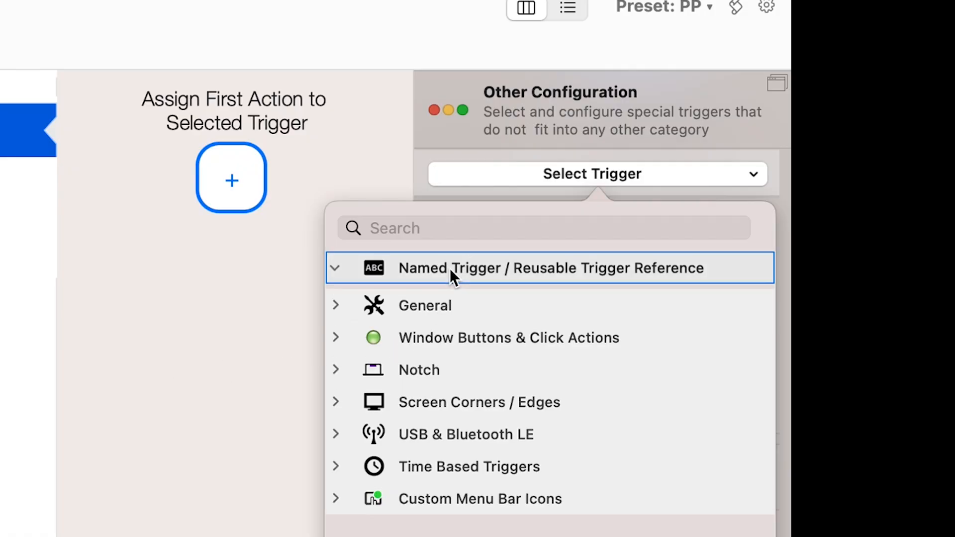
left_click(761, 235)
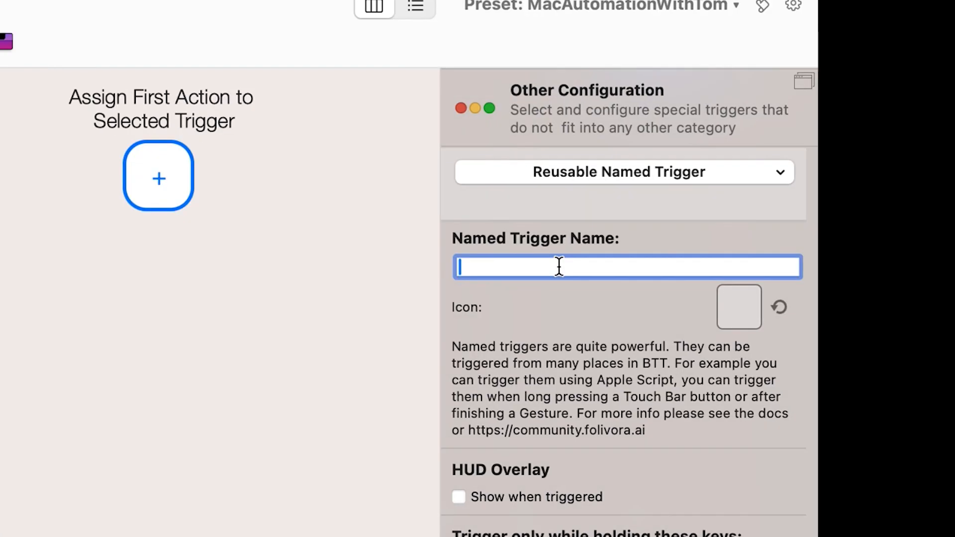
Open the delay action of the Workflow Speed trigger and its delay value for editing
left_click(500, 243)
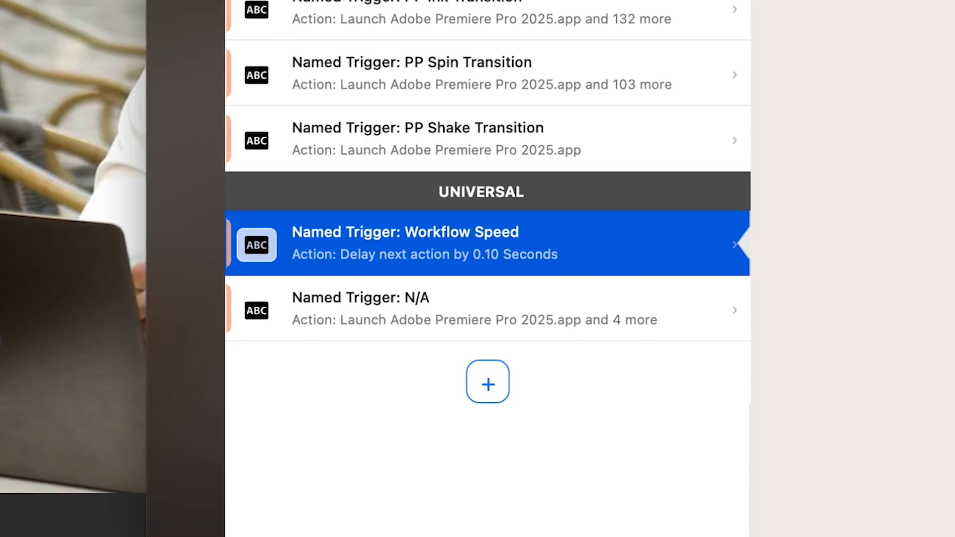
left_click(566, 197)
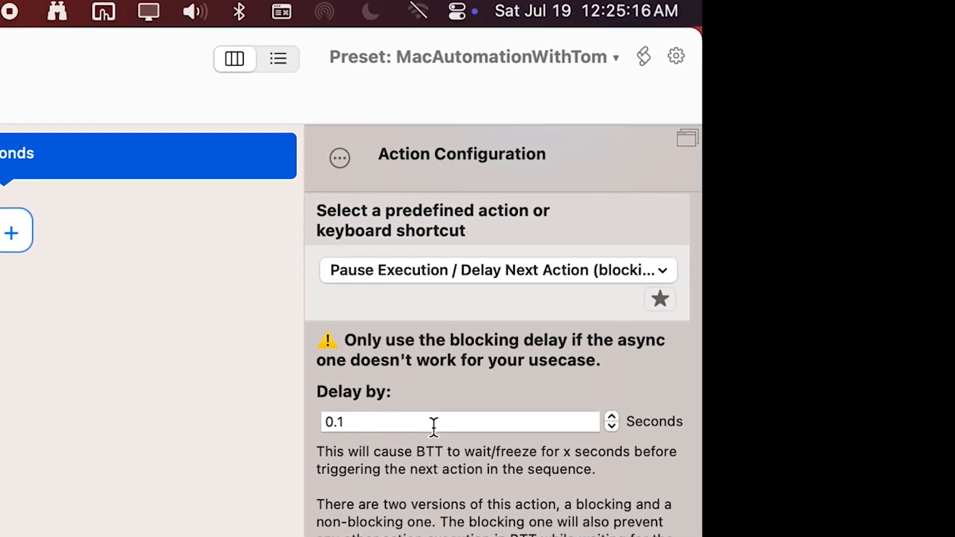
left_click(434, 427)
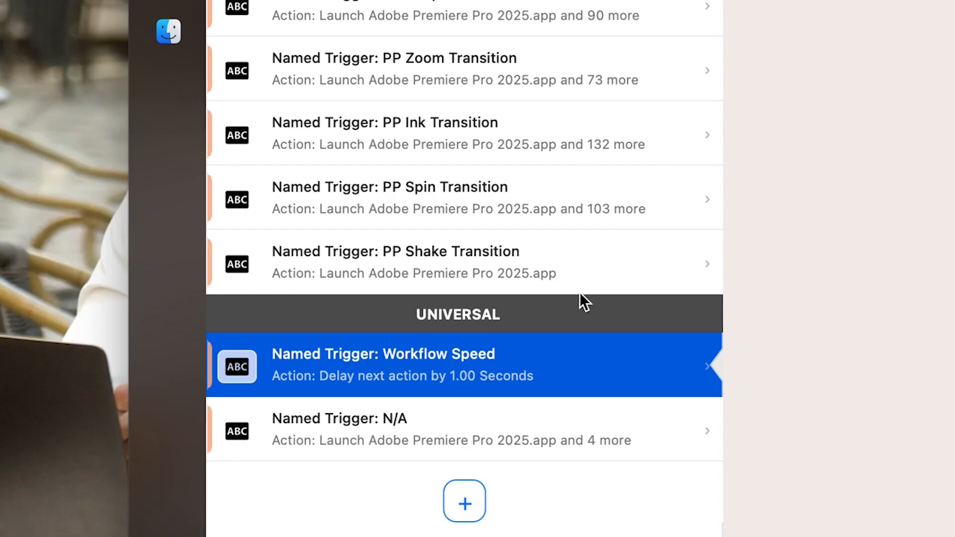
left_click(580, 268)
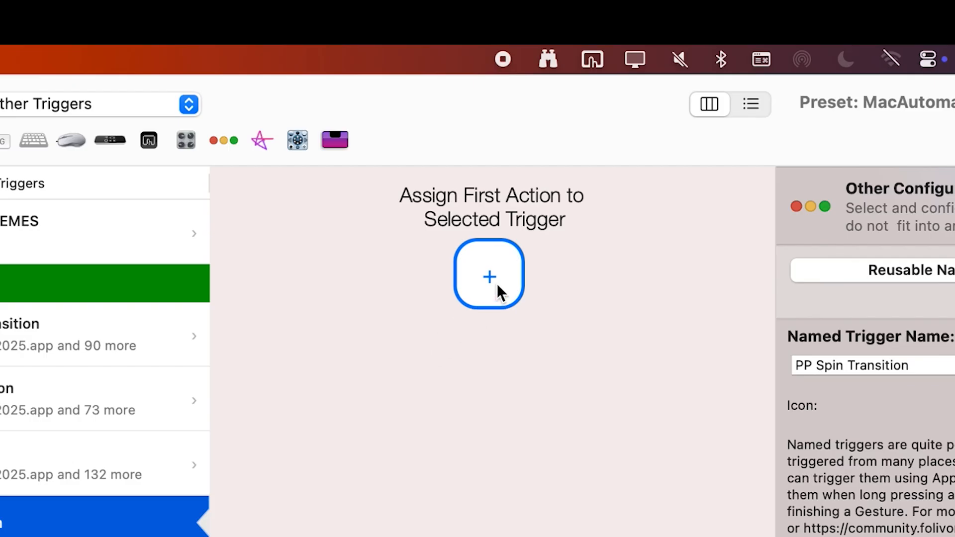
Assign a Launch Application action to the PP Spin Transition trigger and select Adobe Premiere Pro 2025 from the running apps
left_click(497, 286)
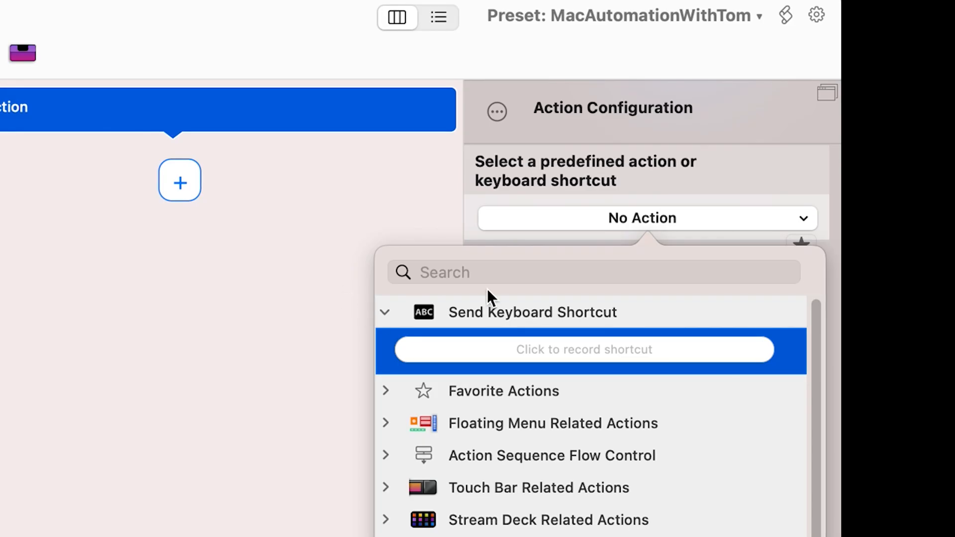
left_click(812, 356)
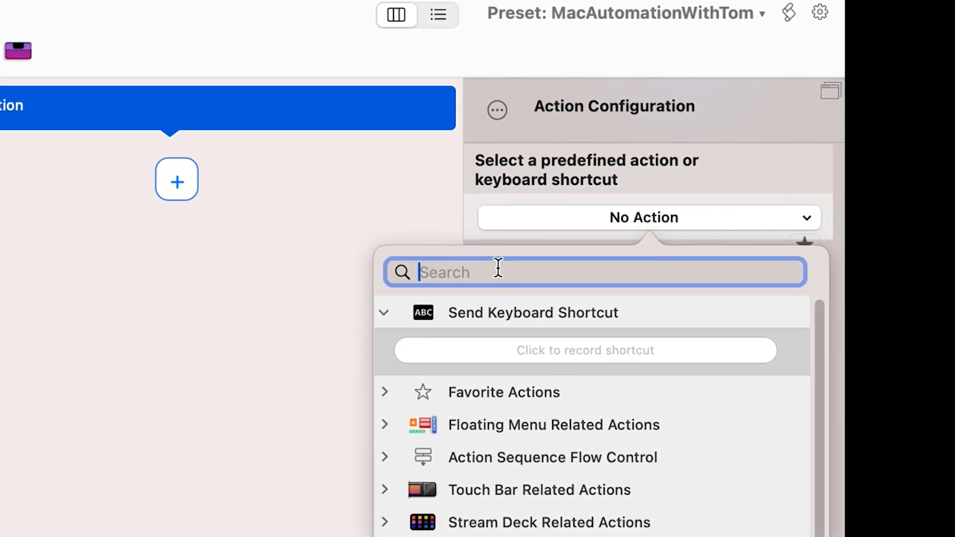
type("launch ao")
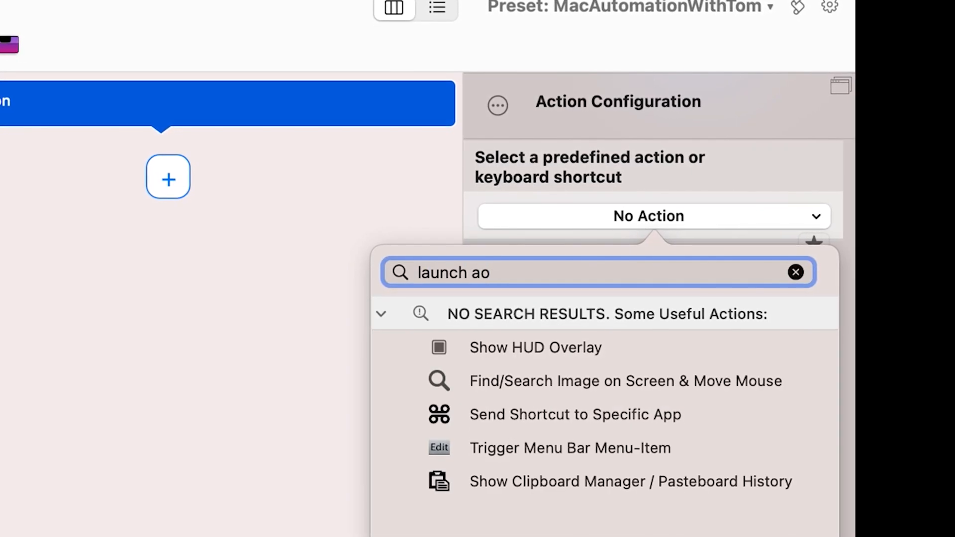
key("BackSpace")
type("pp")
left_click(626, 359)
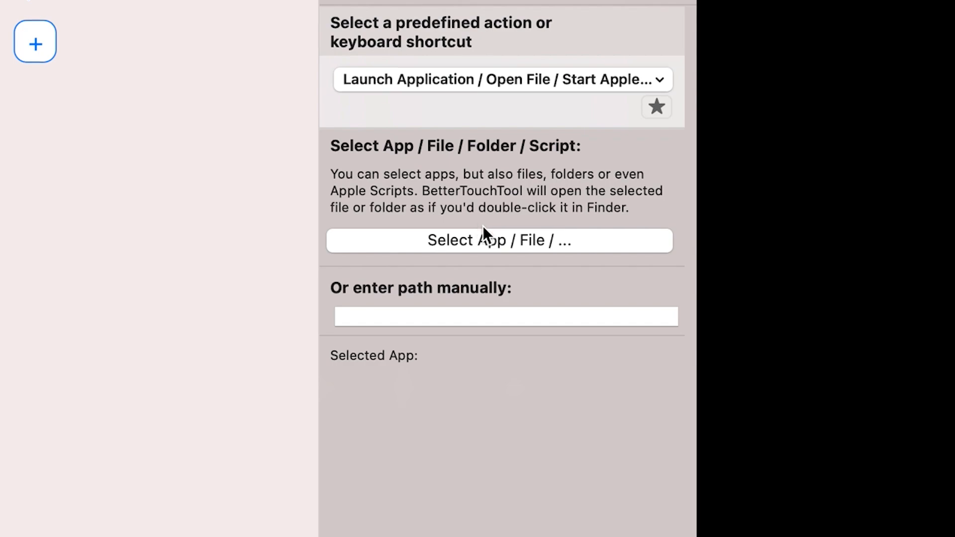
left_click(486, 239)
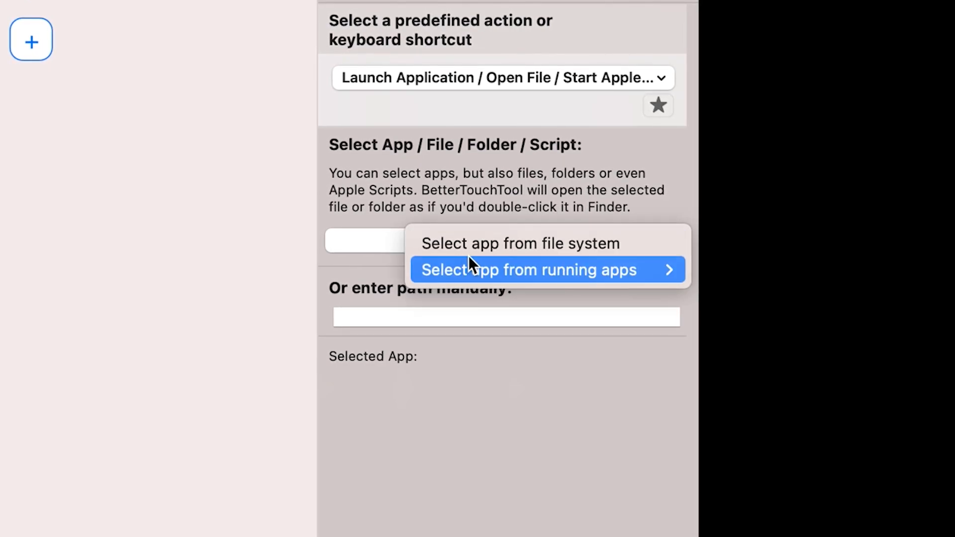
mouse_move(456, 270)
left_click(324, 326)
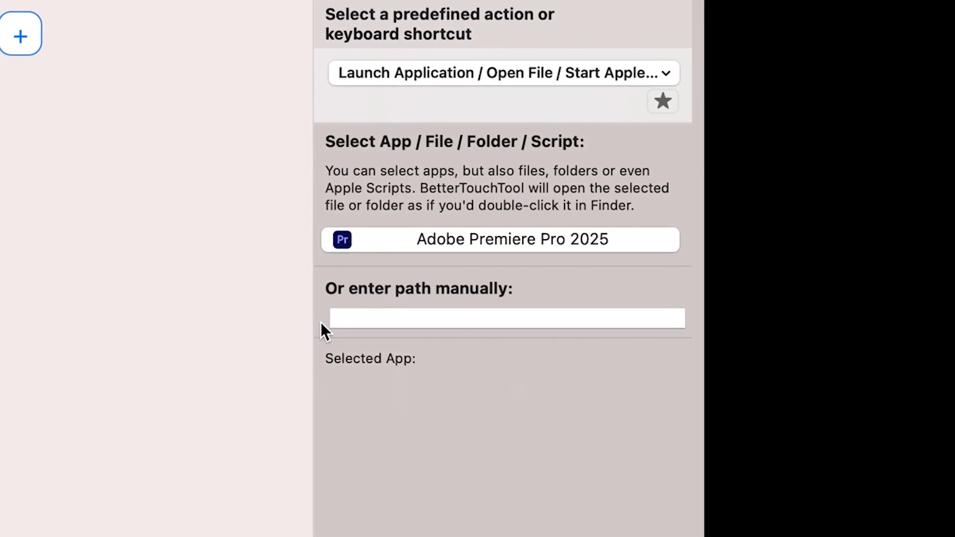
Add a Trigger Named Trigger action after the Premiere Pro launch that runs the Workflow Speed trigger
left_click(12, 29)
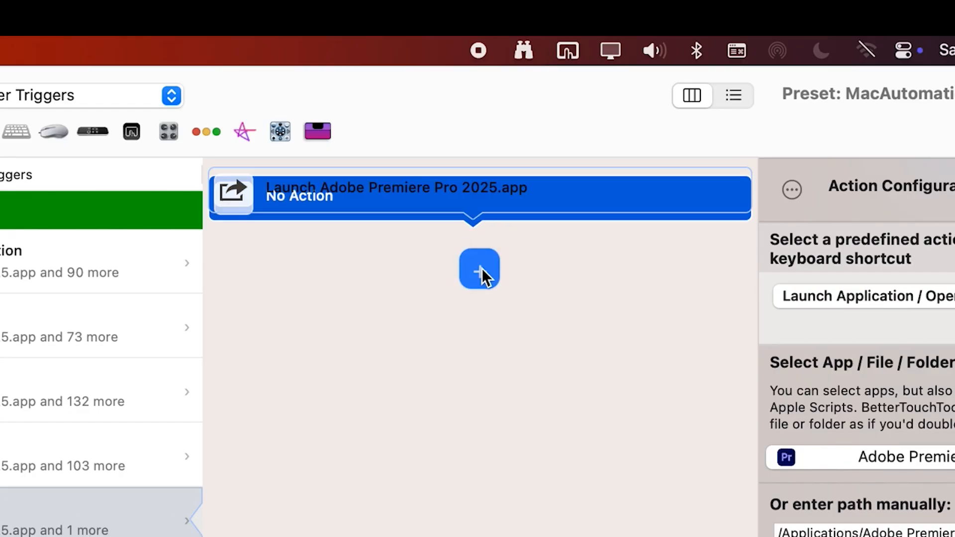
left_click(504, 69)
type("trigger named")
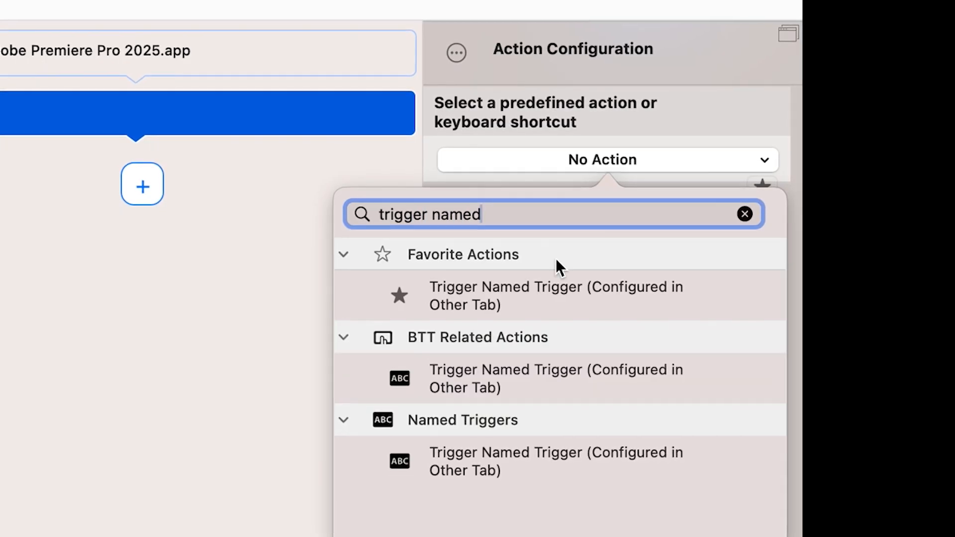
left_click(595, 372)
left_click(544, 256)
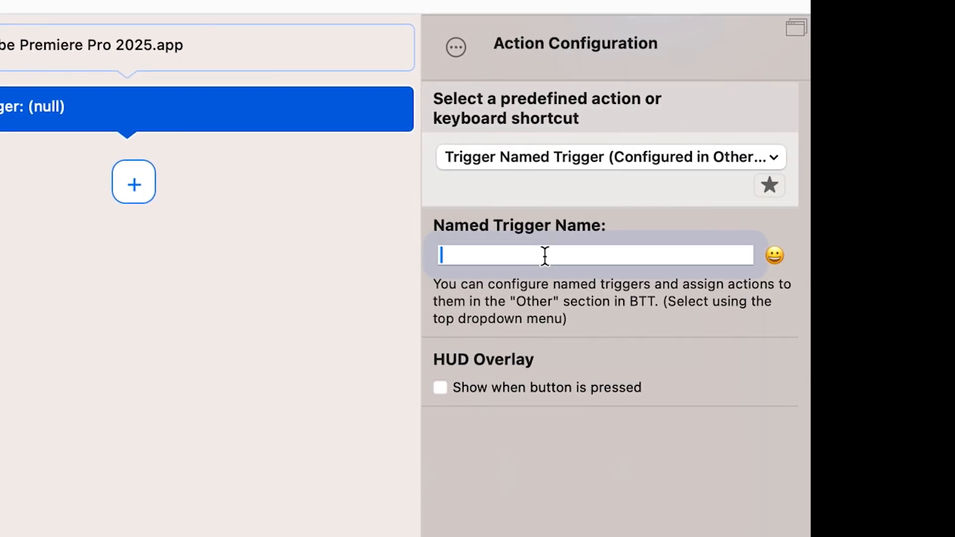
type("Workflow Speed")
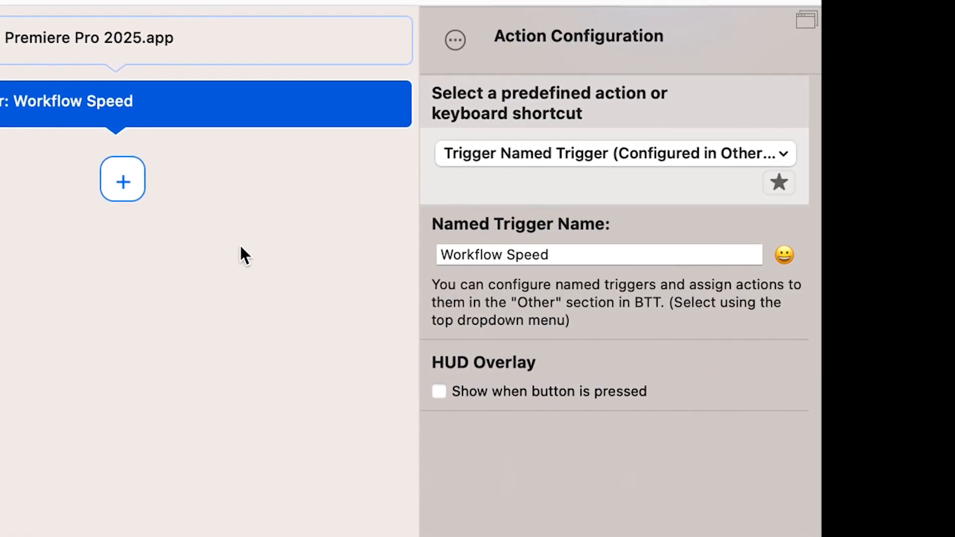
Copy the Workflow Speed action and paste it repeatedly to fill the action sequence with delays
left_click(193, 51)
left_click(189, 119)
key("super+c")
key("super+v")
key("super+v")
key("super+v")
key("super+v")
key("super+v")
key("super+v")
key("super+v")
key("super+v")
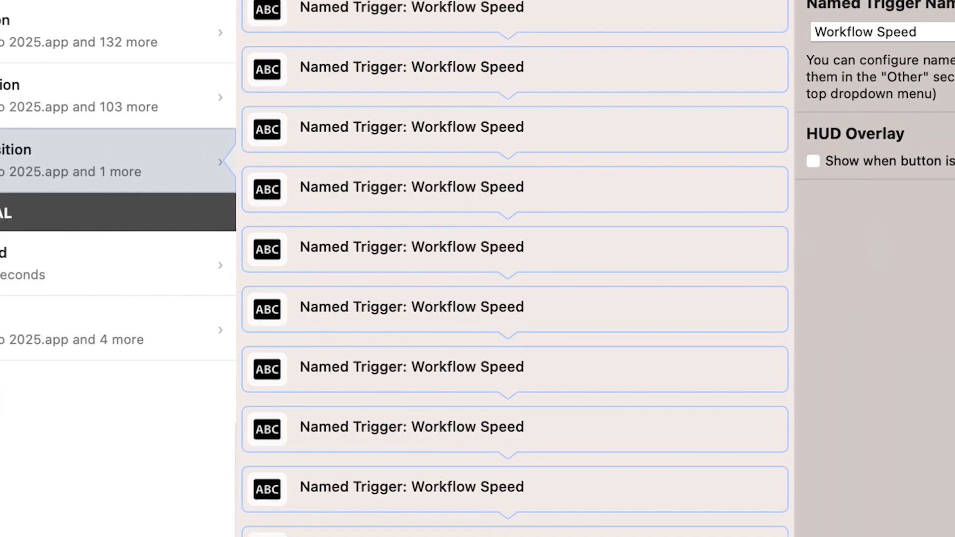
left_click(184, 42)
key("super+v")
key("super+v")
key("super+v")
key("super+v")
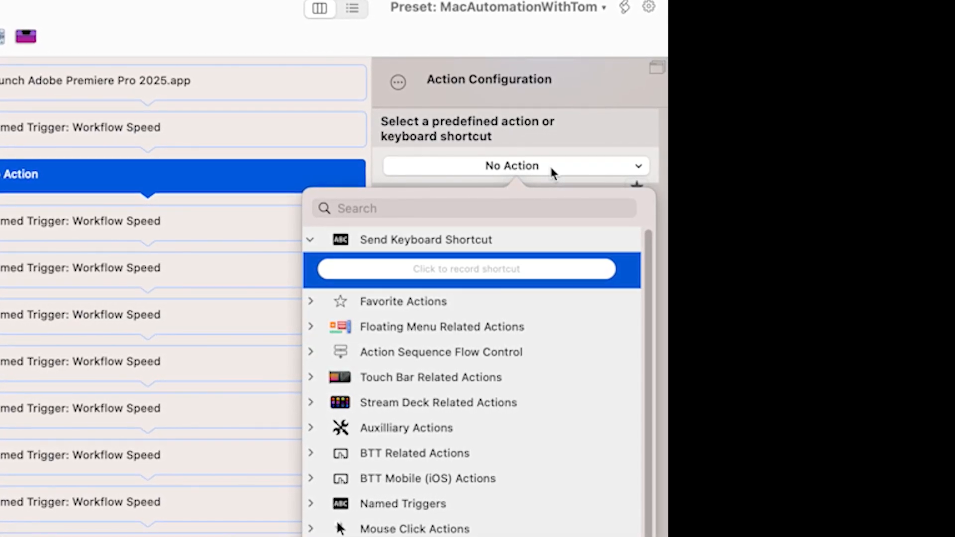
Insert keyboard shortcut actions for Shift+V, Control+Option+Shift+Command+B and Control+Option+Shift+Command+M, each separated by a Workflow Speed action
left_click(480, 269)
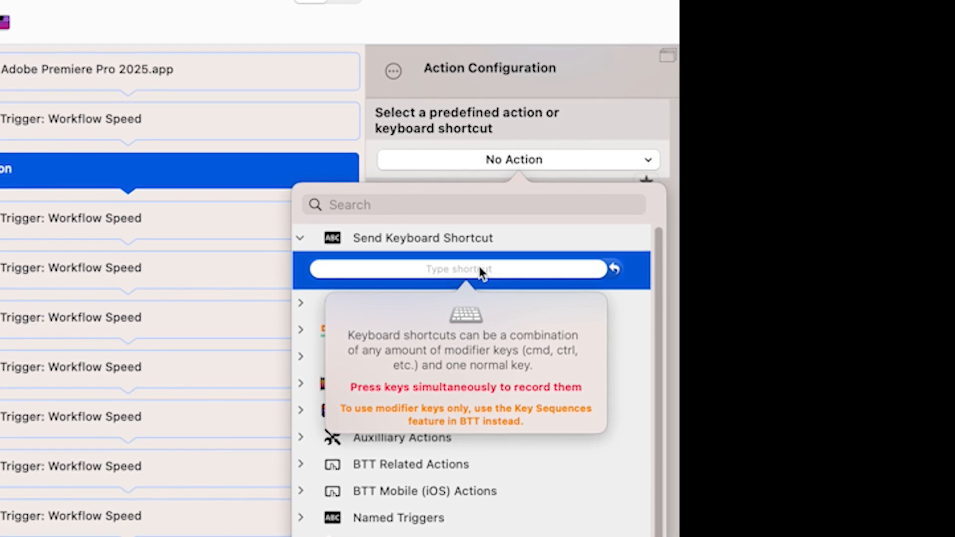
key("shift+v")
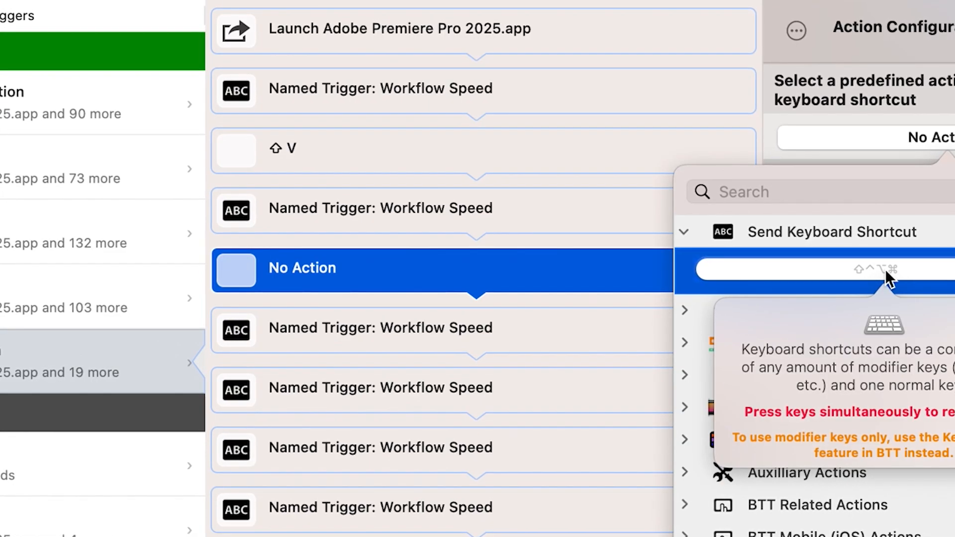
key("ctrl+alt+shift+super+b")
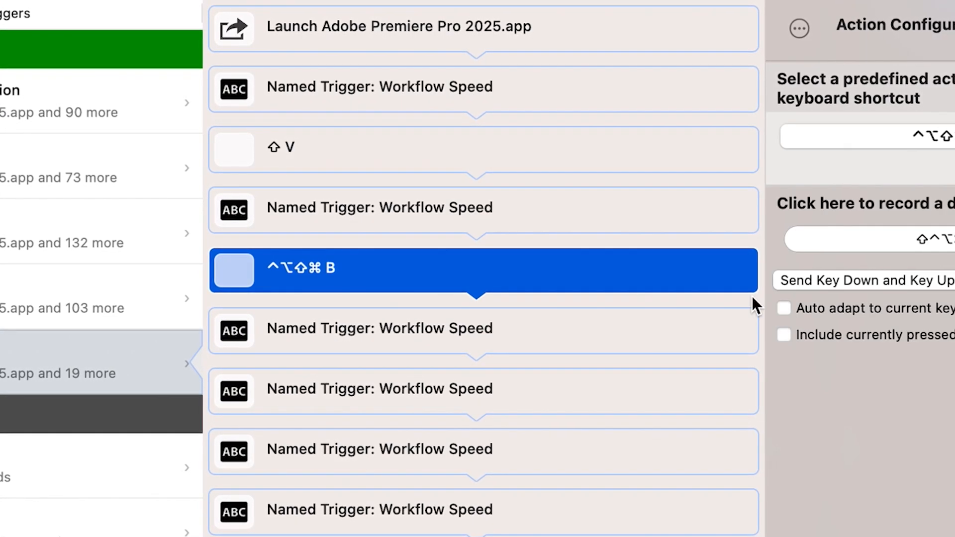
left_click(624, 333)
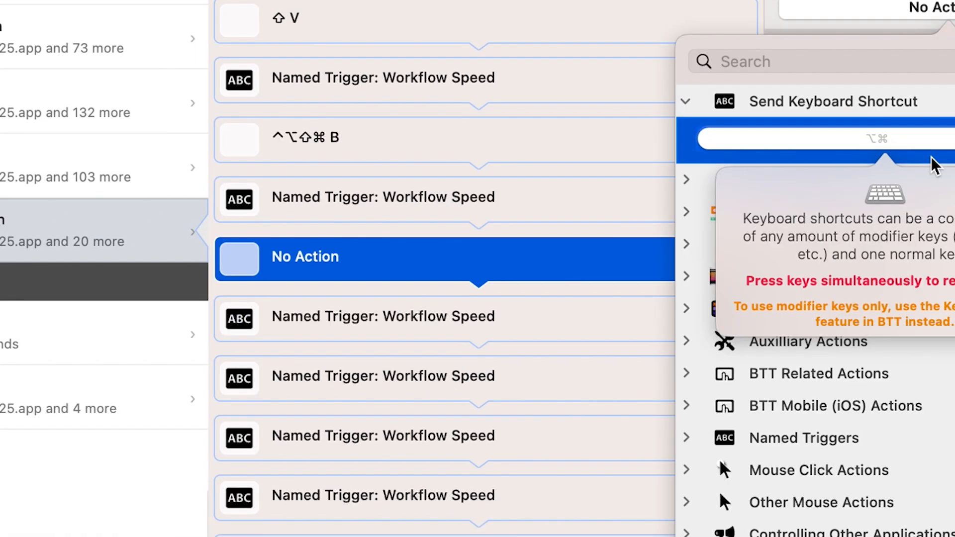
key("ctrl+alt+shift+super+m")
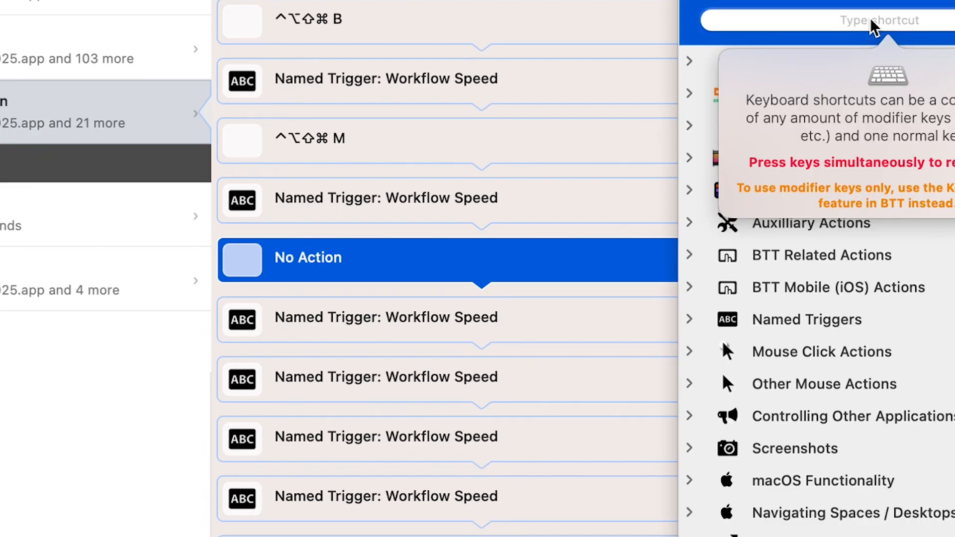
Insert a Shift+Left Arrow shortcut action after the next Workflow Speed action and duplicate it directly below
left_click(870, 17)
key("shift+Left")
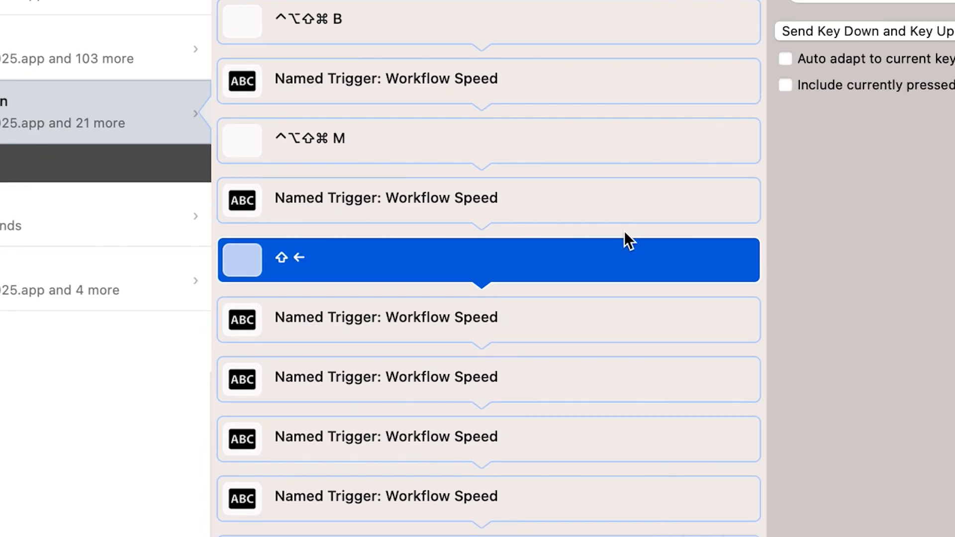
left_click(553, 199)
left_click(554, 248)
key("super+v")
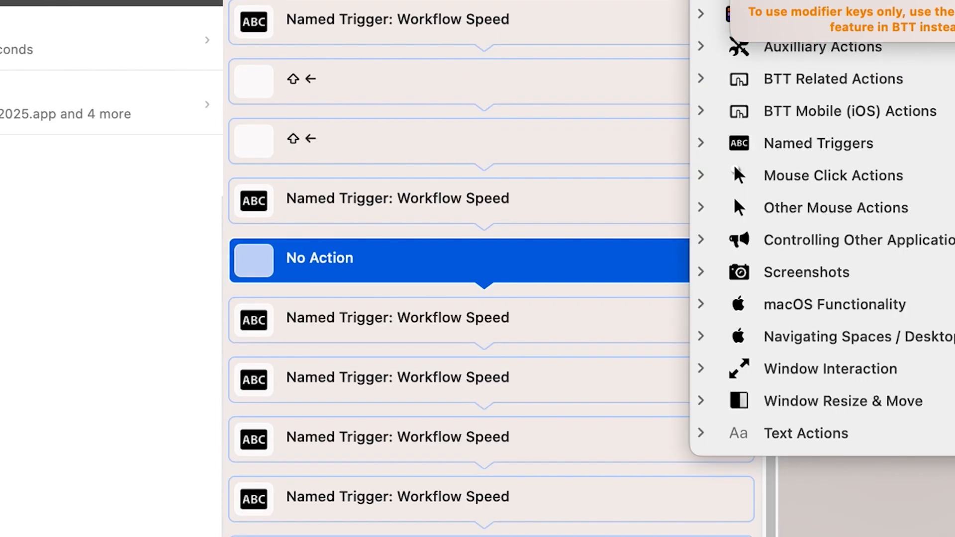
Insert shortcut actions for Shift+Y, Control+Option+Shift+Command+A and Return between the following Workflow Speed actions
key("shift+y")
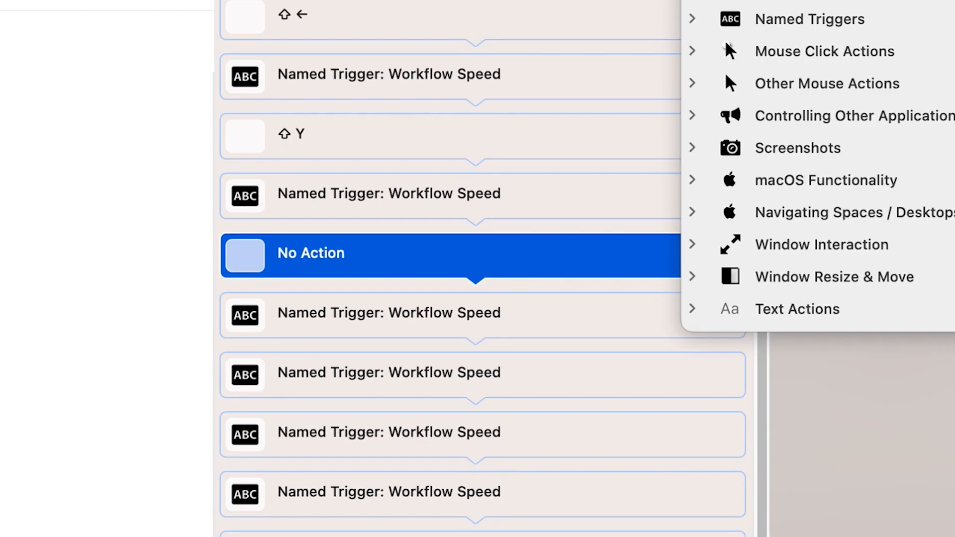
key("ctrl+alt+shift+super+a")
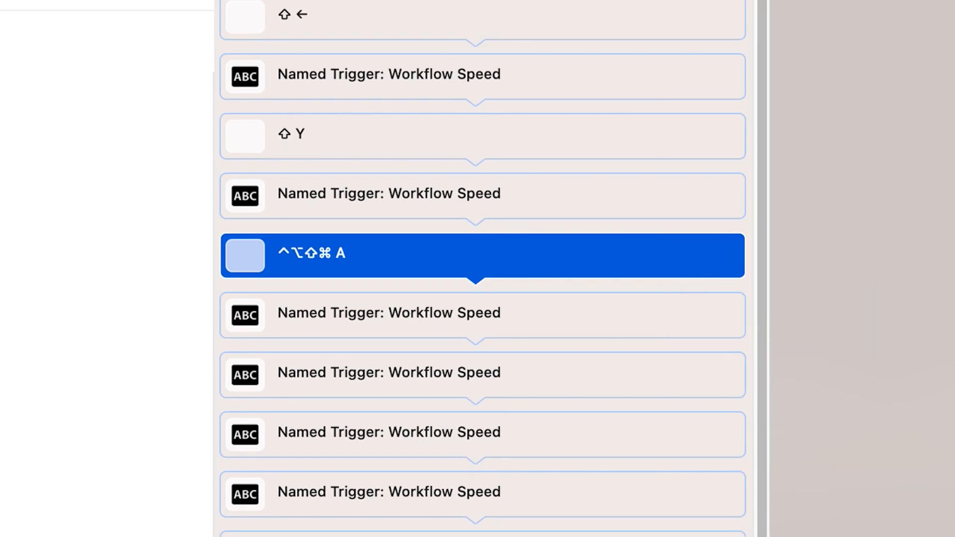
left_click(540, 320)
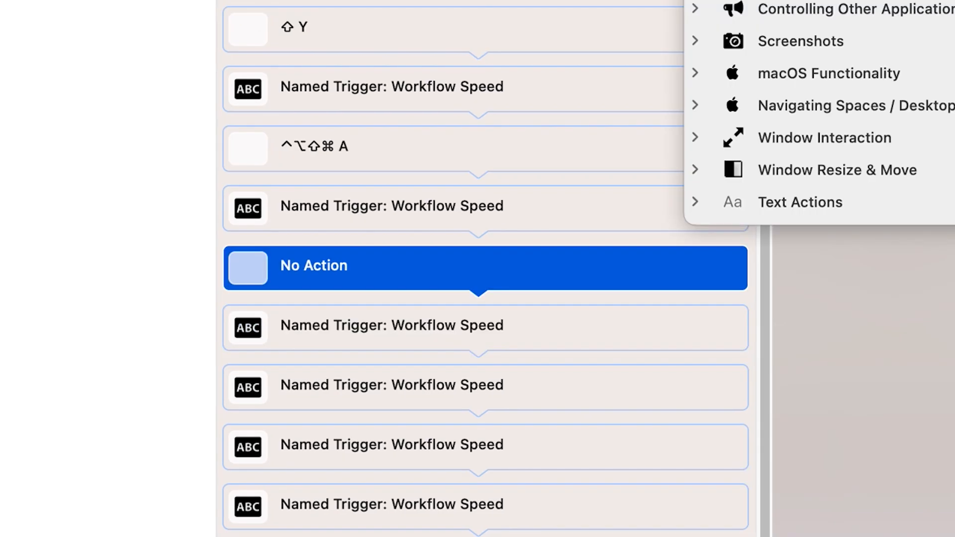
key("Return")
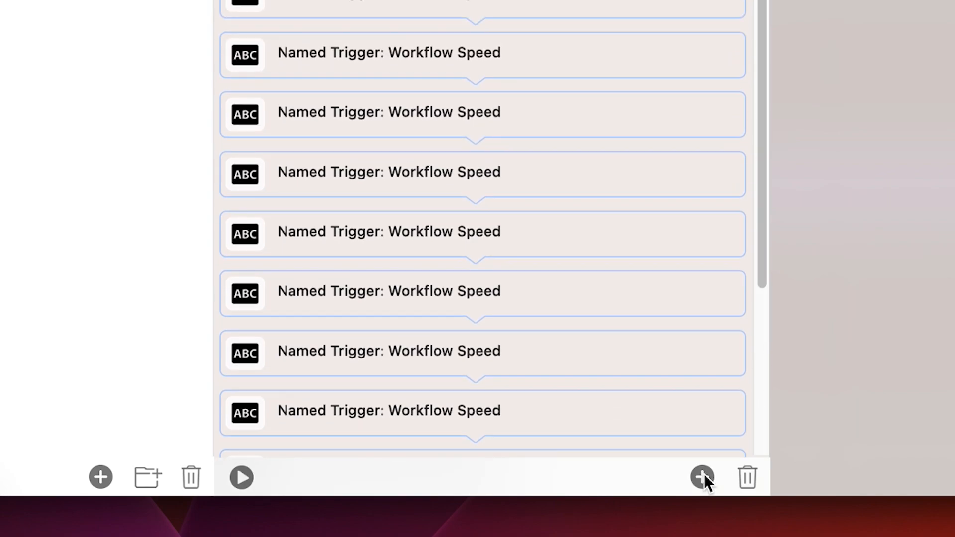
Add a Pause Execution / Delay Next Action step of 0.50 seconds to the sequence
left_click(701, 477)
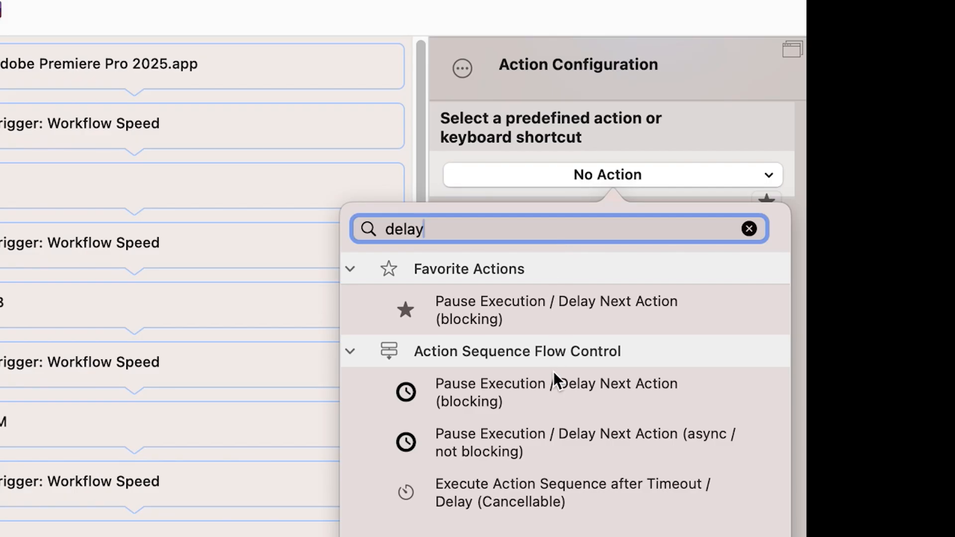
left_click(522, 387)
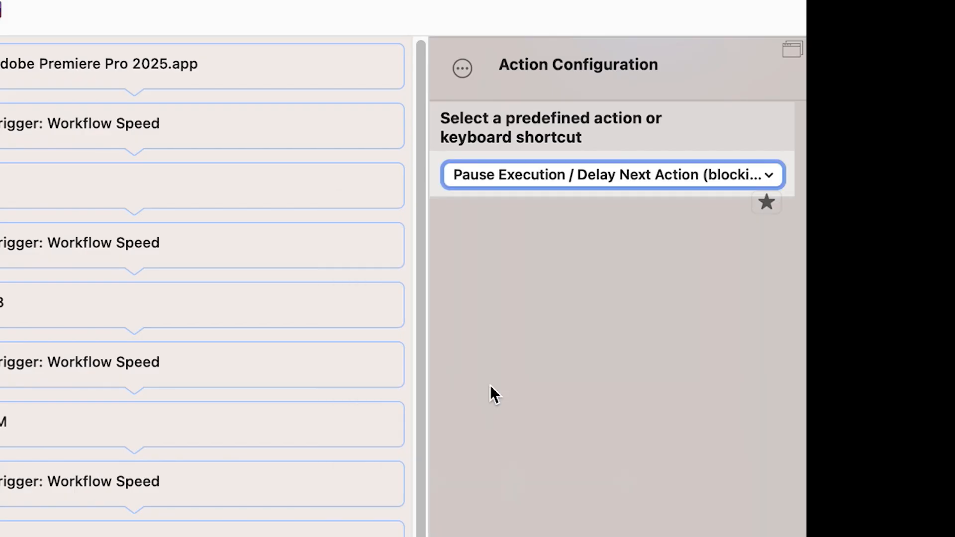
left_click(535, 321)
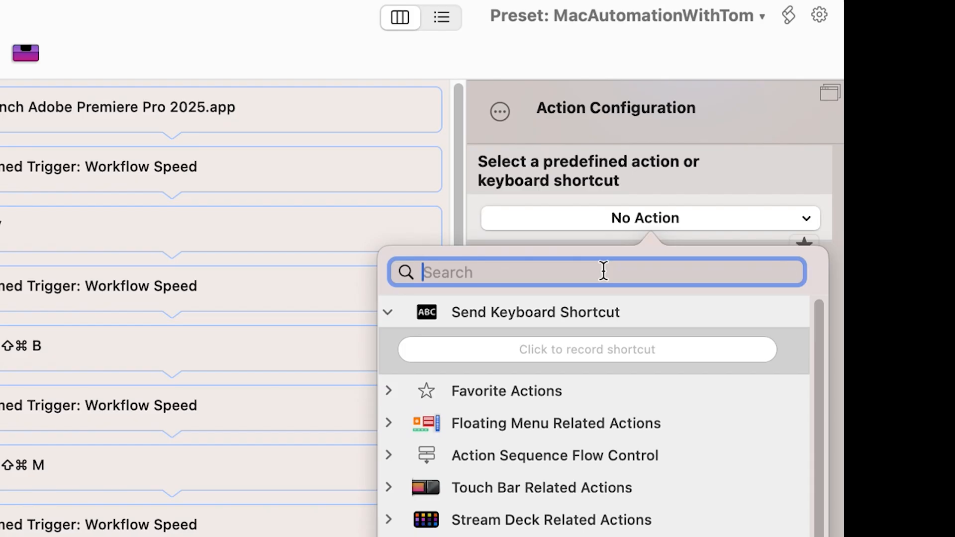
Add an Insert / Type / Paste Custom Text action containing the text "Shake Transition"
type("inert type")
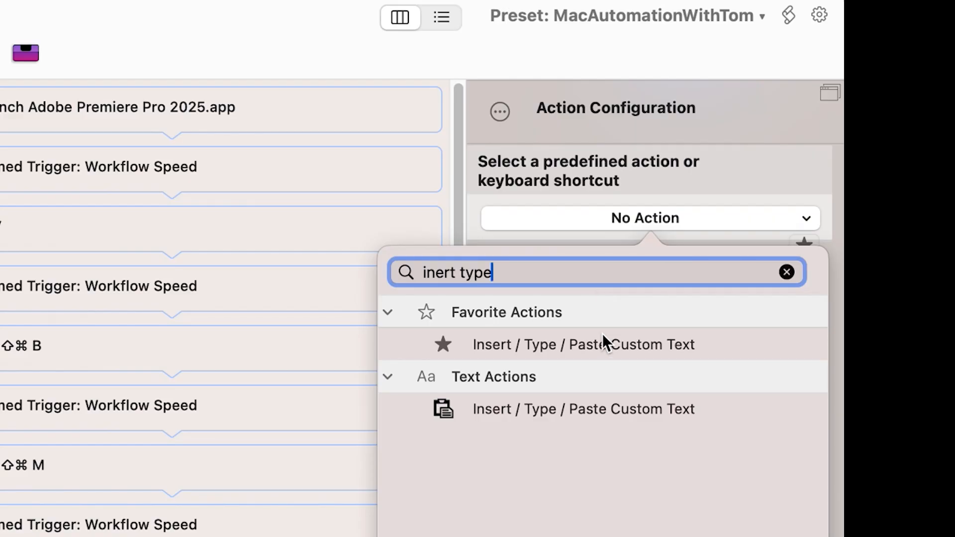
left_click(602, 341)
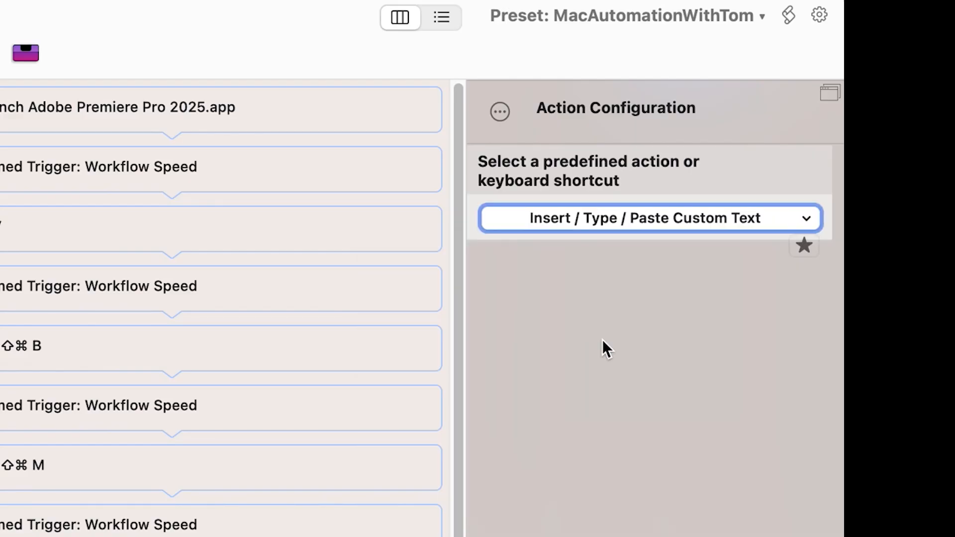
type("Shake Transition")
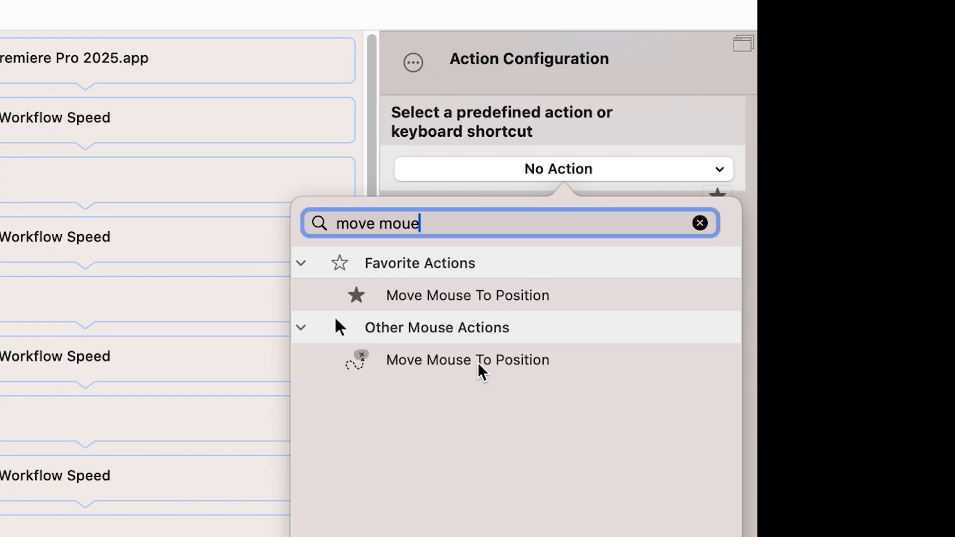
Add a Move Mouse To Position action and record its target at X 163.35 px, Y -617.47 px
left_click(479, 362)
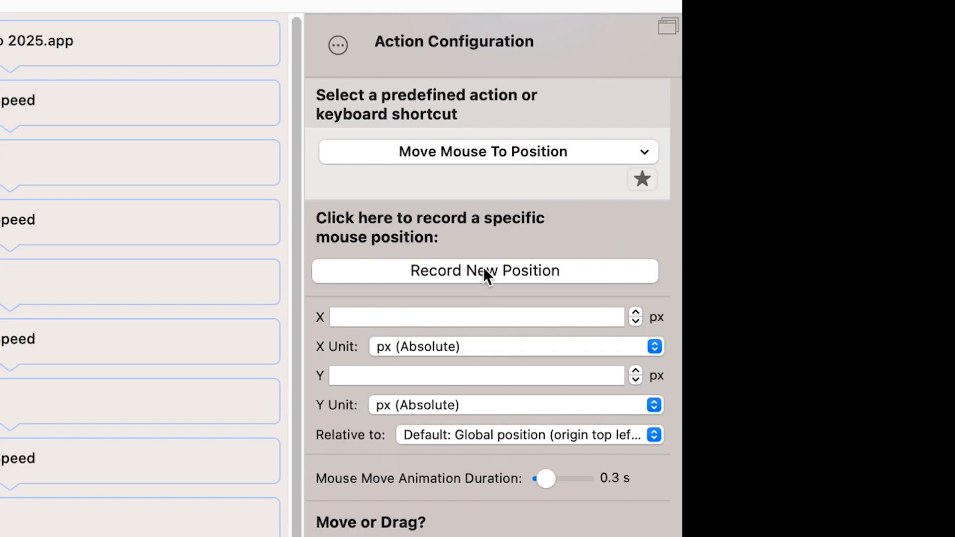
left_click(483, 269)
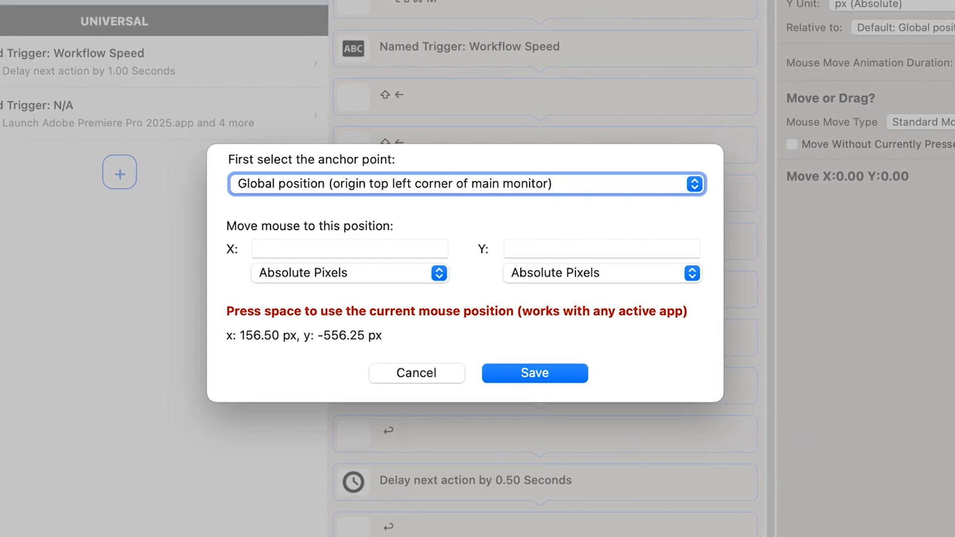
key("space")
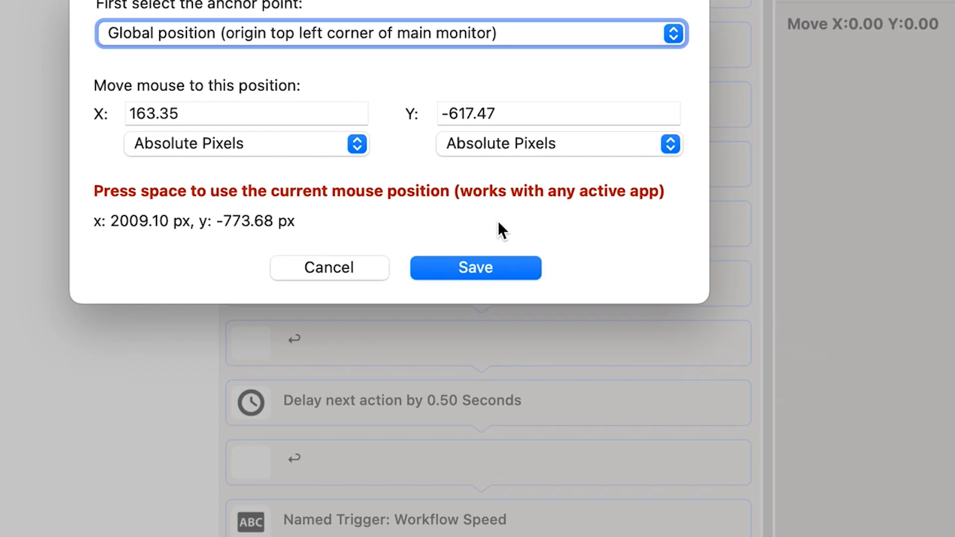
left_click(461, 257)
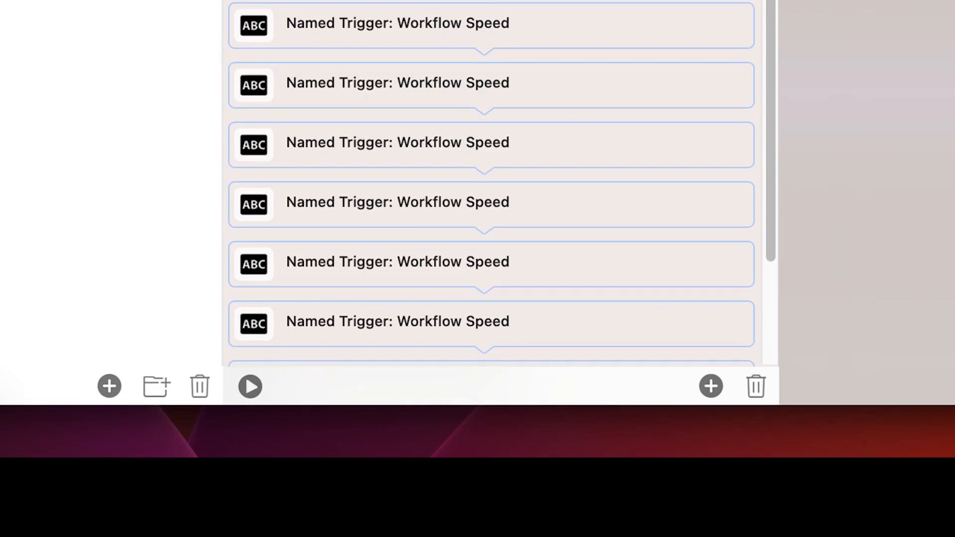
Limit the image search action's region to the top left quarter of the selected area
scroll(506, 133, "down", 1)
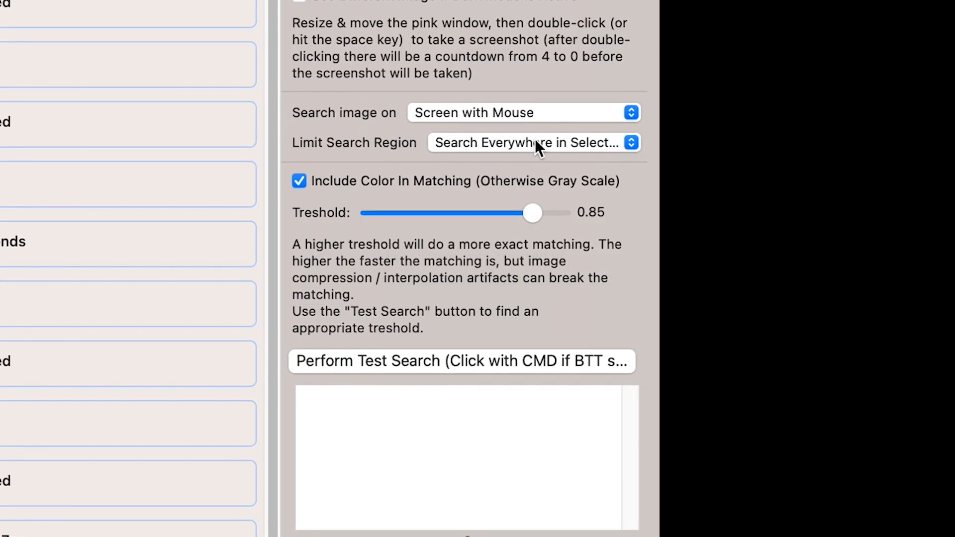
left_click(536, 139)
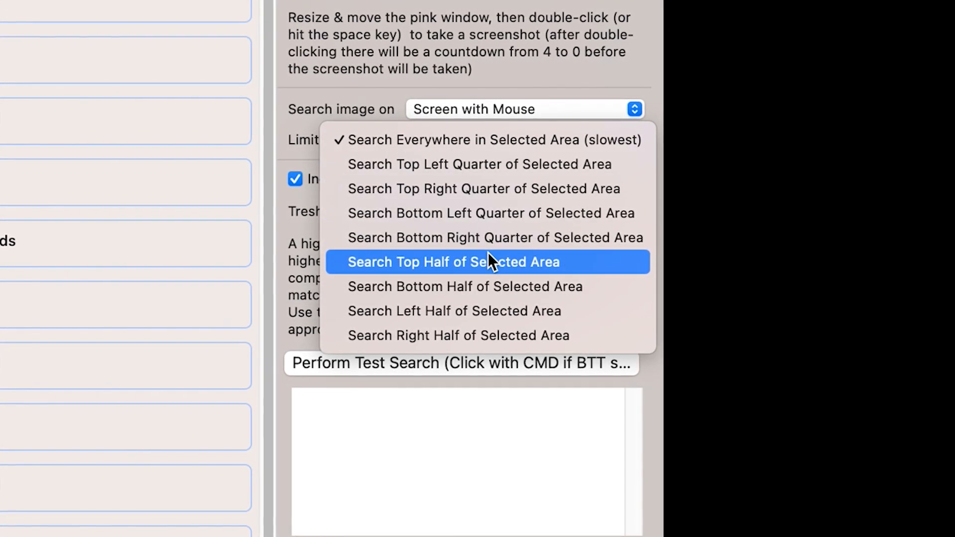
left_click(478, 163)
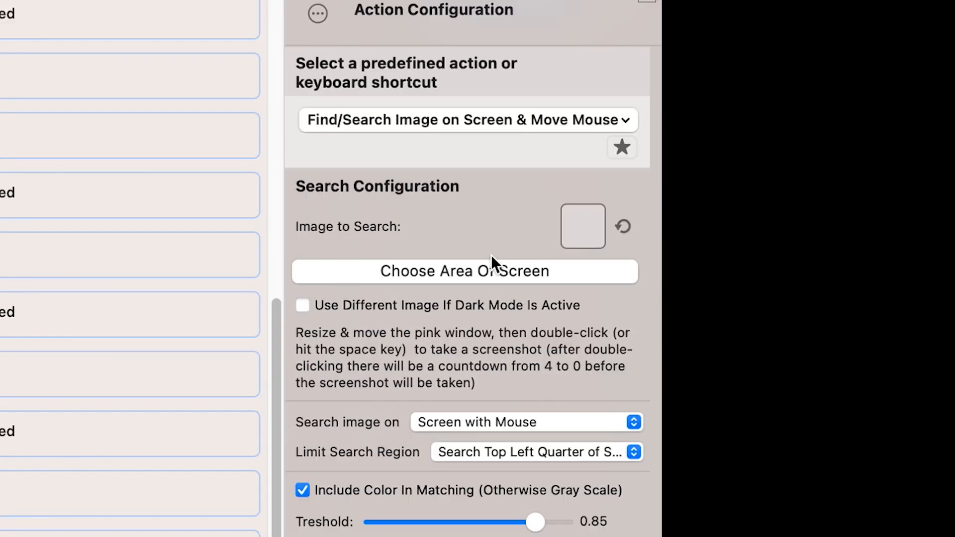
Capture the Shake Transition item on screen as the image for the Find/Search Image action to look for
left_click(480, 271)
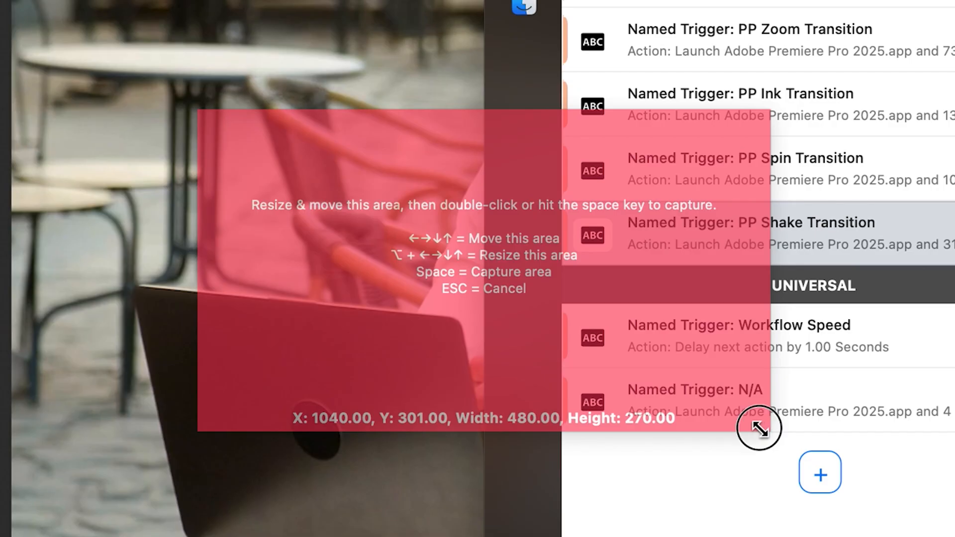
left_click_drag(759, 429, 333, 148)
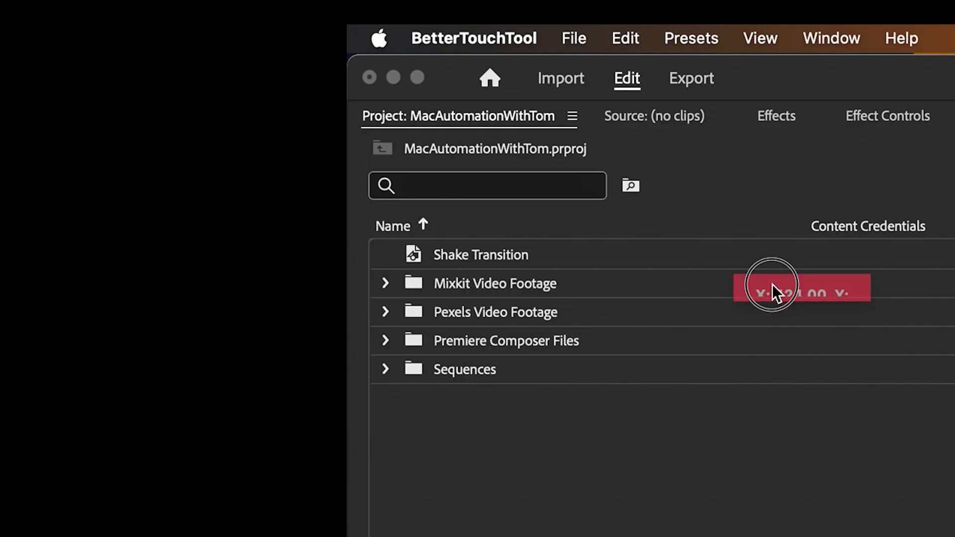
left_click_drag(774, 292, 449, 258)
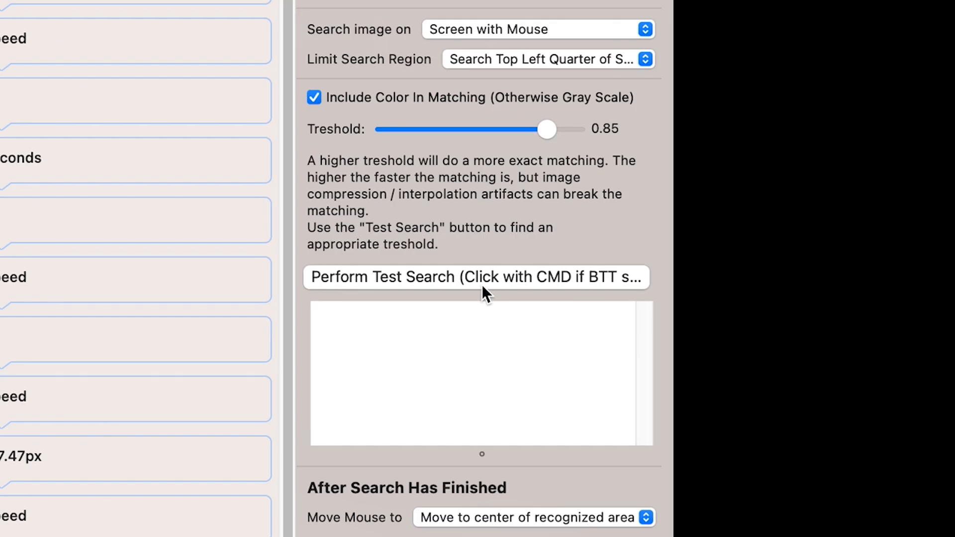
Add a second Find/Search Image on Screen & Move Mouse action, limited to the bottom half of the selected area with threshold 0.9
left_click(481, 284)
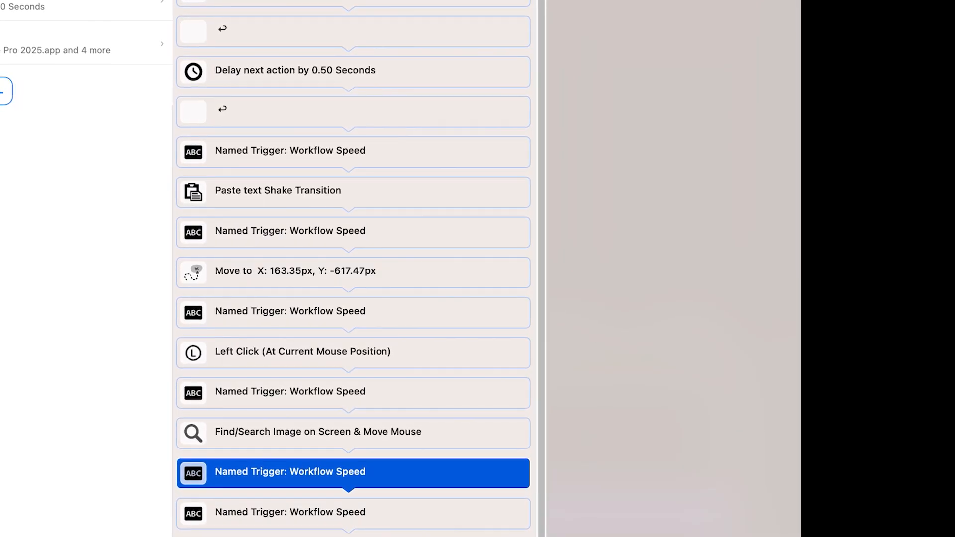
key("super+v")
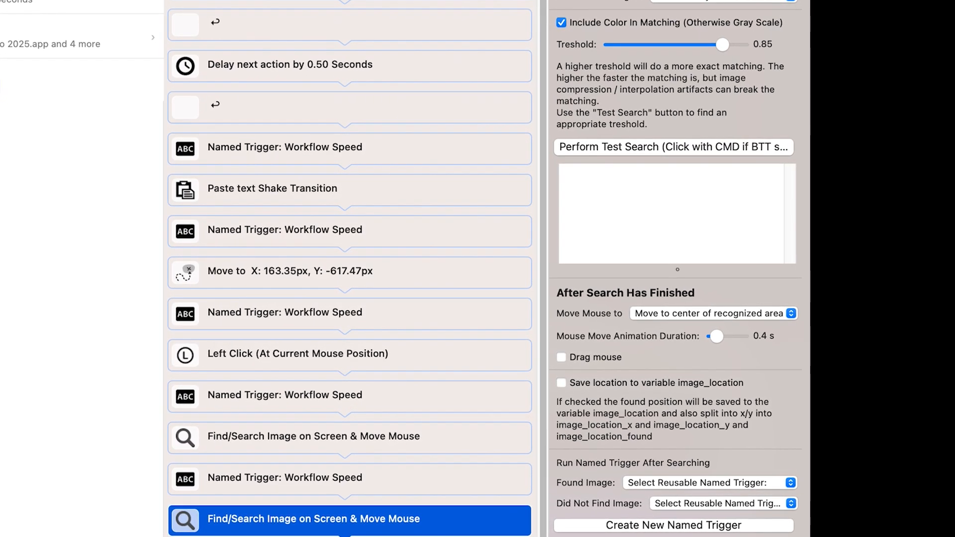
left_click(723, 1)
left_click(724, 0)
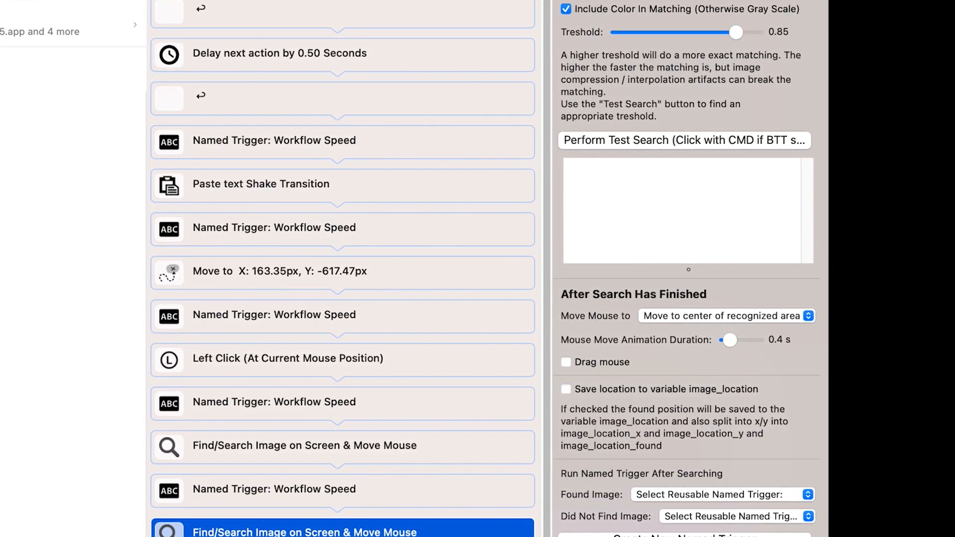
left_click(522, 189)
left_click(523, 332)
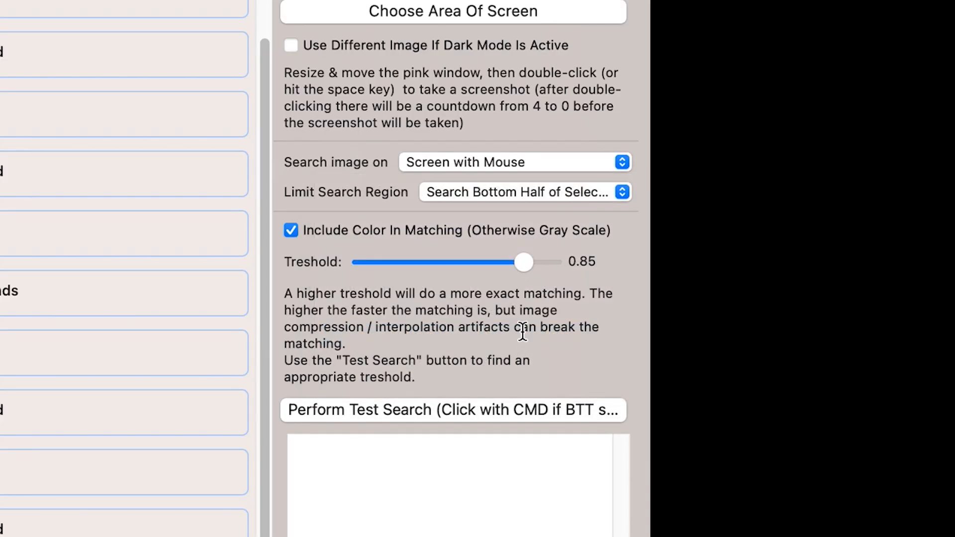
left_click(579, 262)
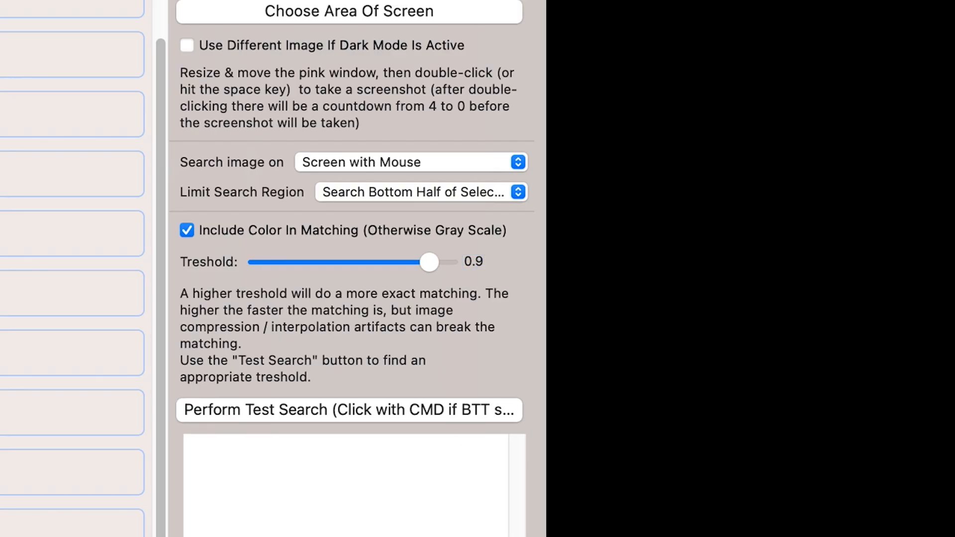
Make the second image search drag the mouse over 0.5 s and choose the screen area for its search image
scroll(514, 338, "down", 10)
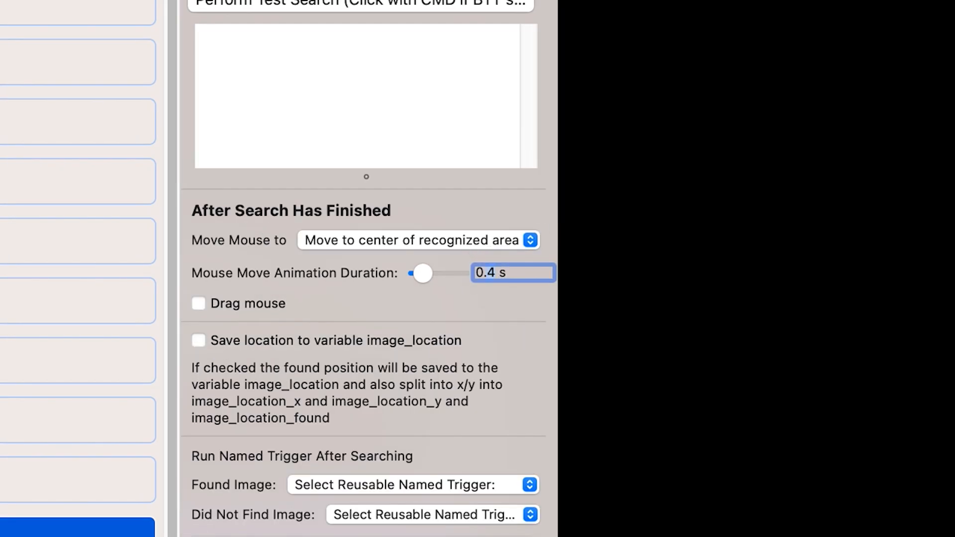
type("5")
key("Return")
left_click(204, 304)
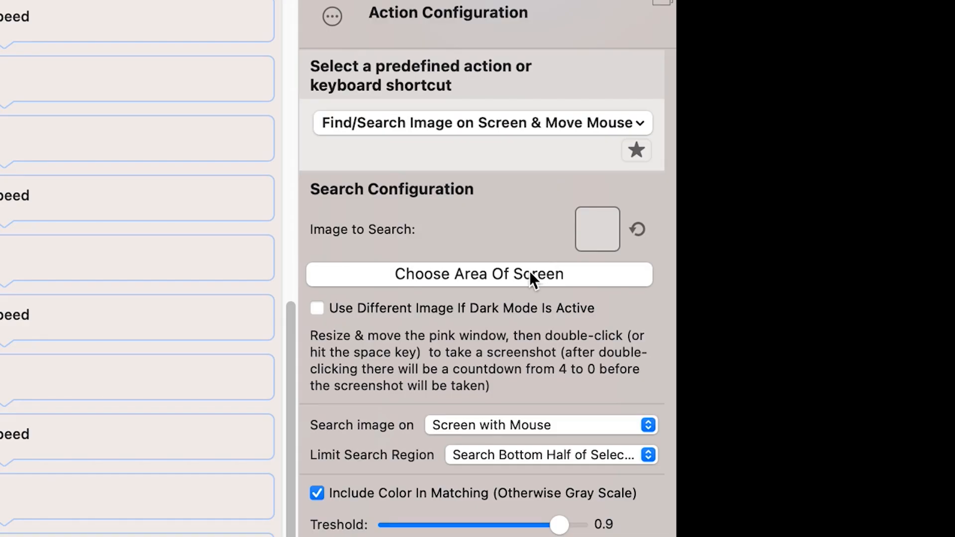
left_click(530, 274)
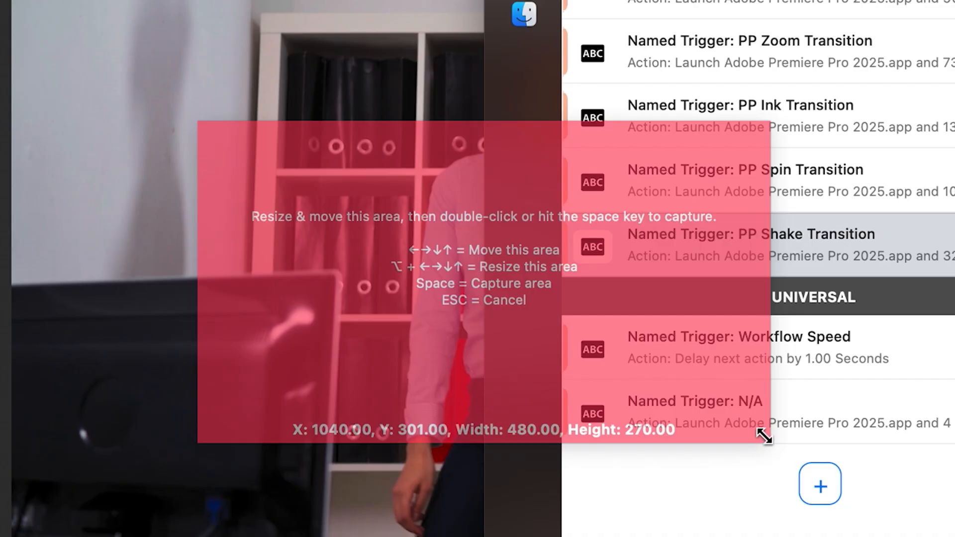
left_click_drag(761, 433, 368, 174)
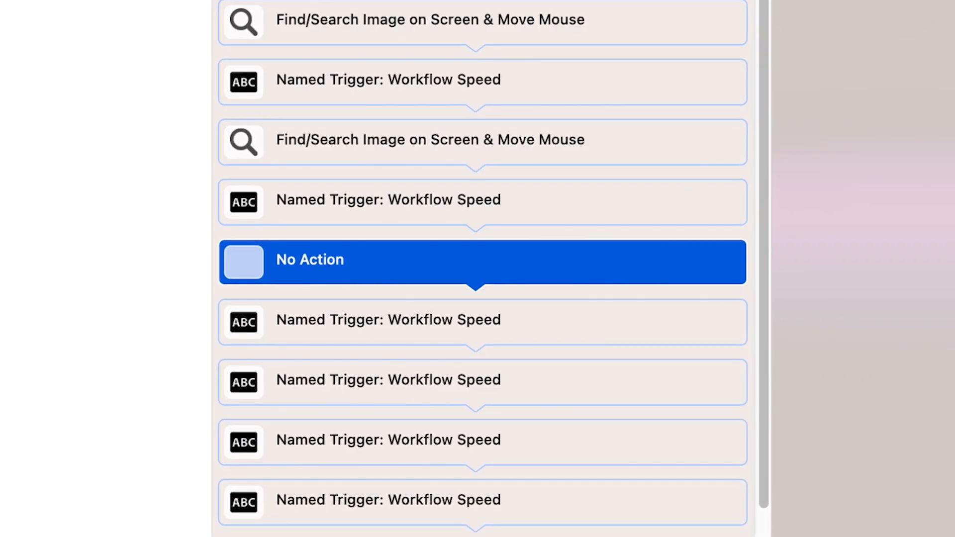
Add a Shift+Right Arrow shortcut action after the Workflow Speed trigger and duplicate it to make three in a row
key("shift+Right")
left_click(471, 220)
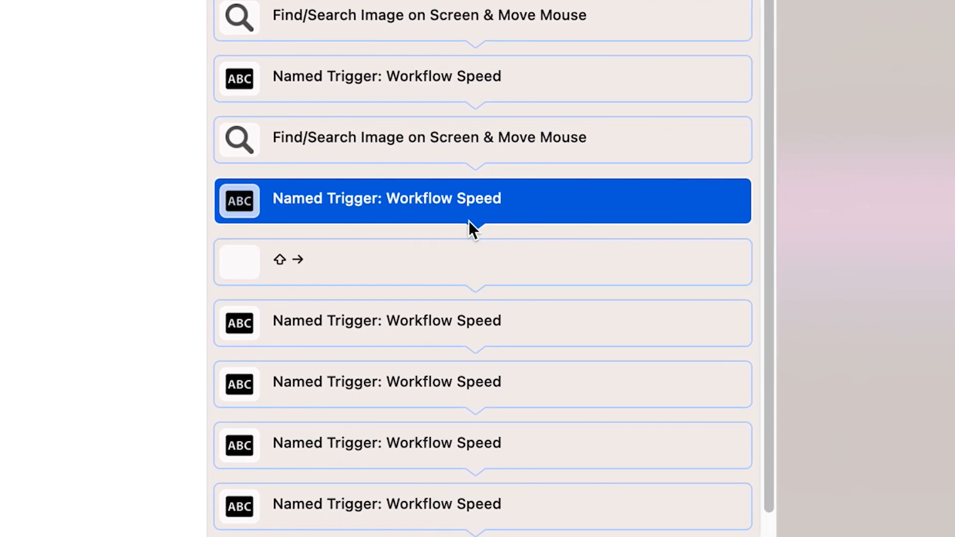
left_click(462, 275)
key("super+d")
key("super+d")
key("super+d")
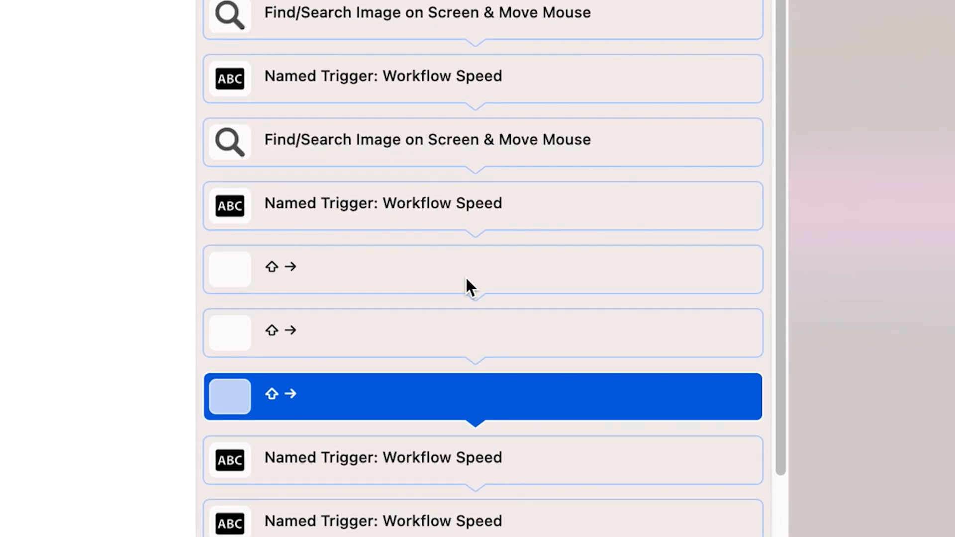
Add a Control+Option+Shift+Command+M shortcut action and an image search, shrinking its capture area beside the playhead at the pink timeline clip's edge
scroll(466, 277, "down", 5)
left_click(466, 277)
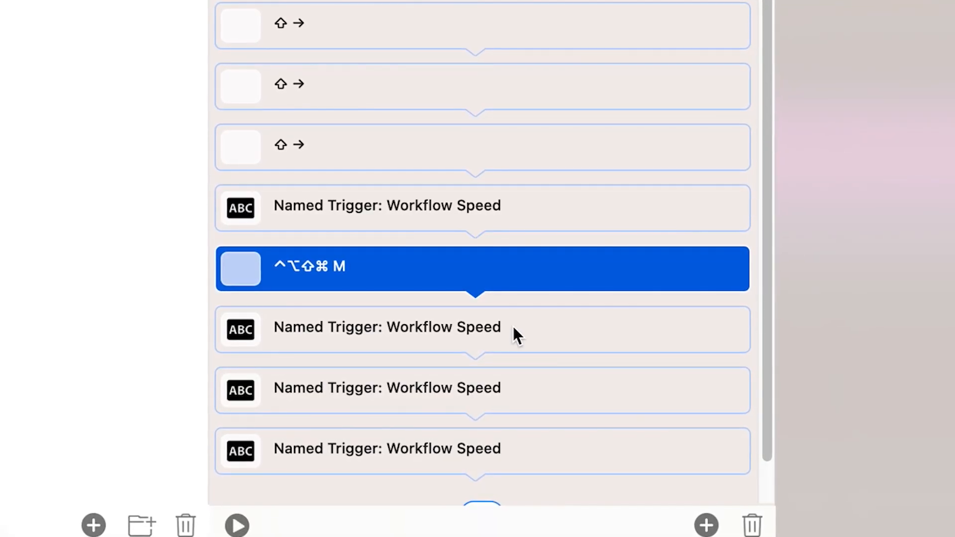
left_click(531, 323)
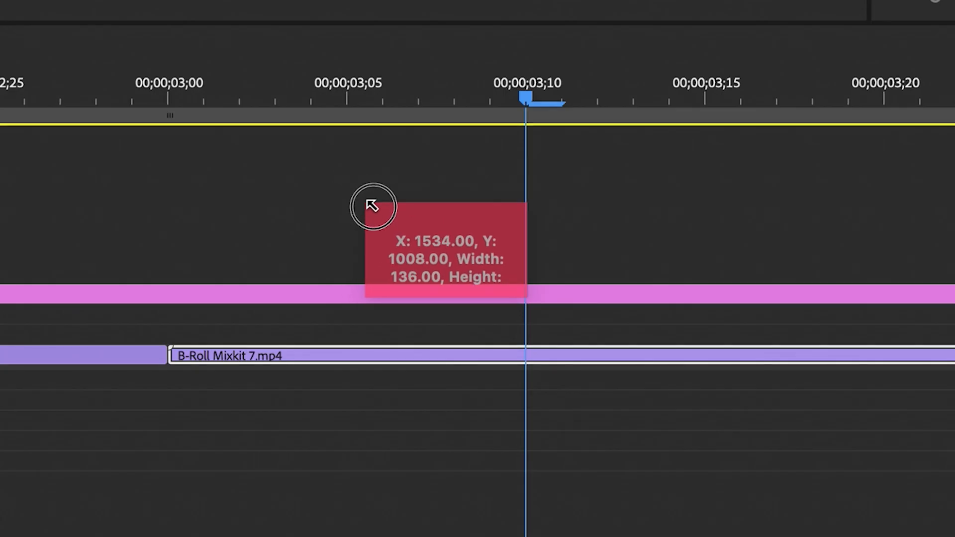
left_click_drag(372, 205, 433, 228)
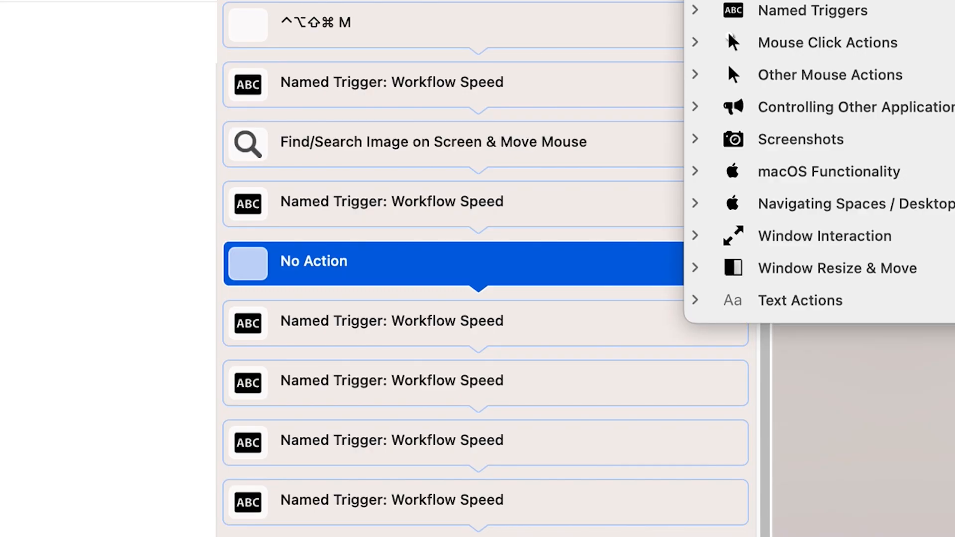
Add a C shortcut action followed by a Left Click (At Current Mouse Position) action, separated by a Workflow Speed trigger
key("c")
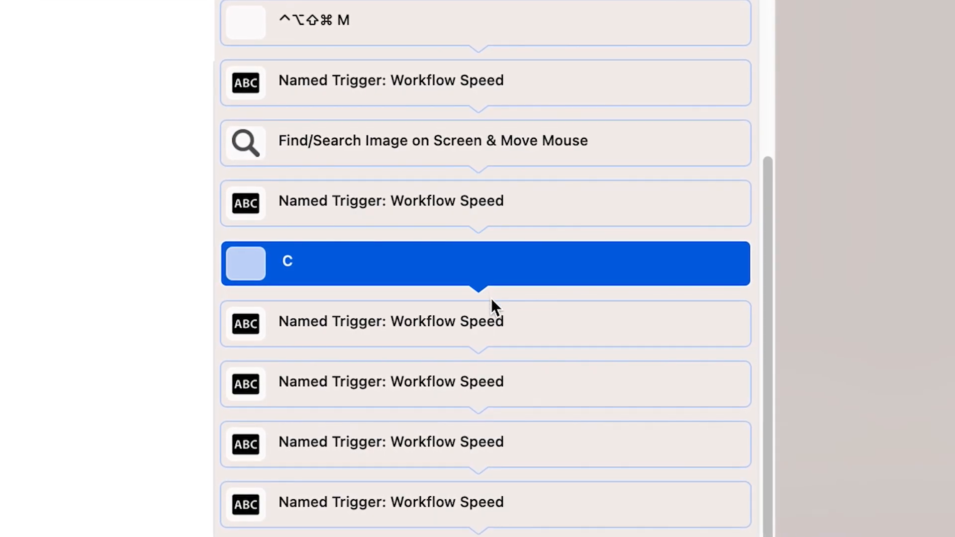
left_click(500, 319)
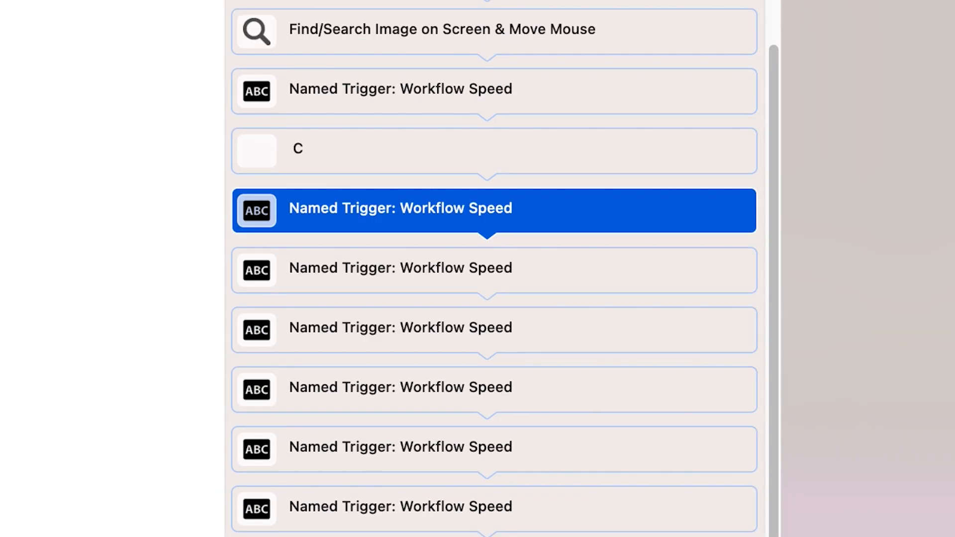
key("super+v")
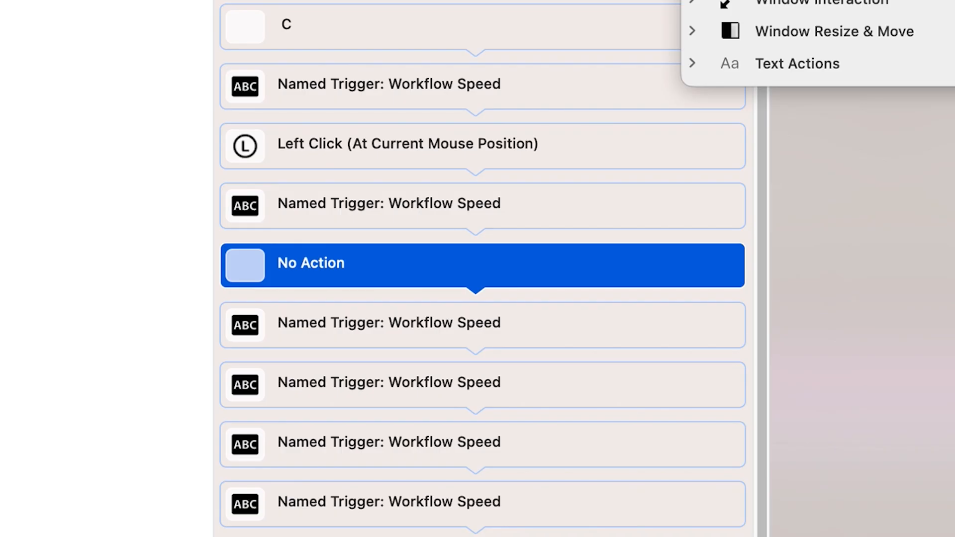
Add a V shortcut action and a Move Mouse To Position action of X 100, Y 0 relative to the current mouse cursor position
key("v")
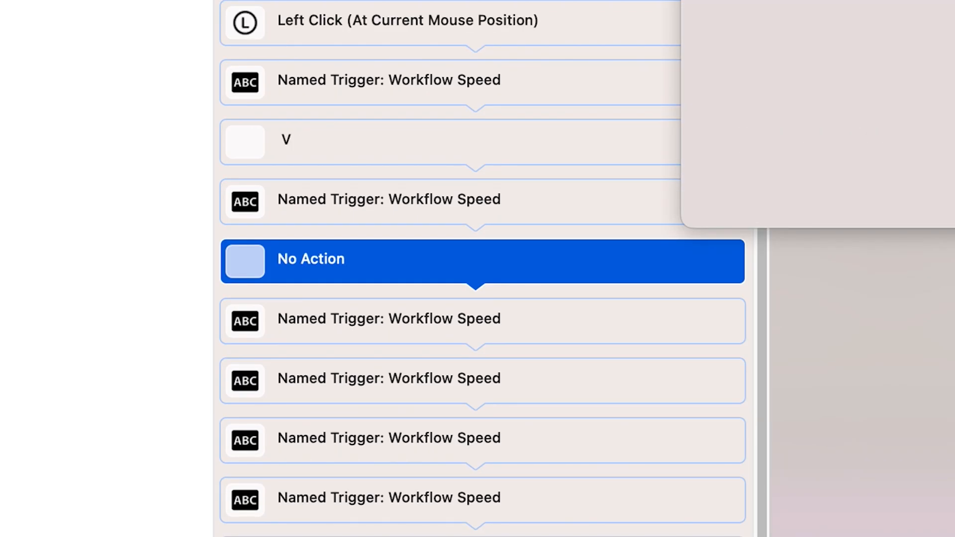
key("Return")
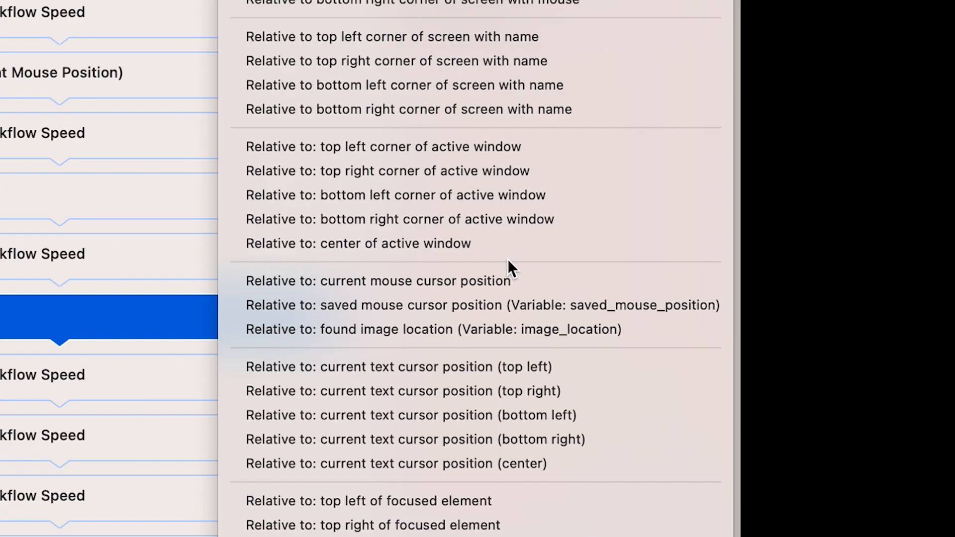
left_click(469, 280)
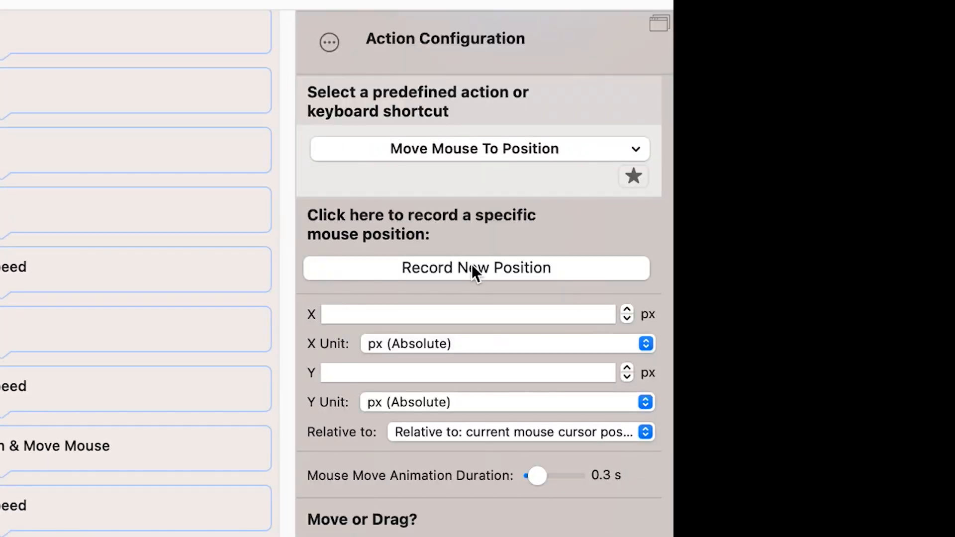
left_click(472, 267)
type("100")
key("Tab")
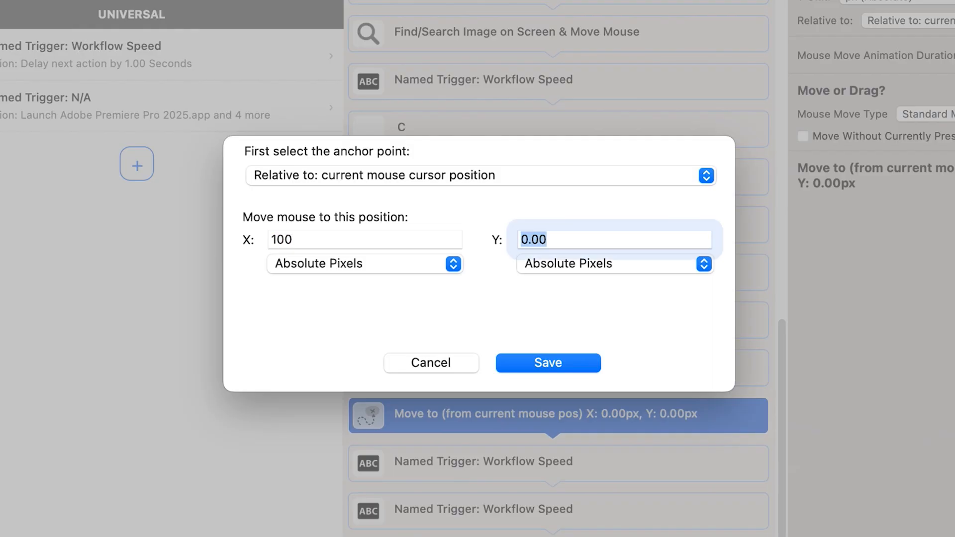
type("0")
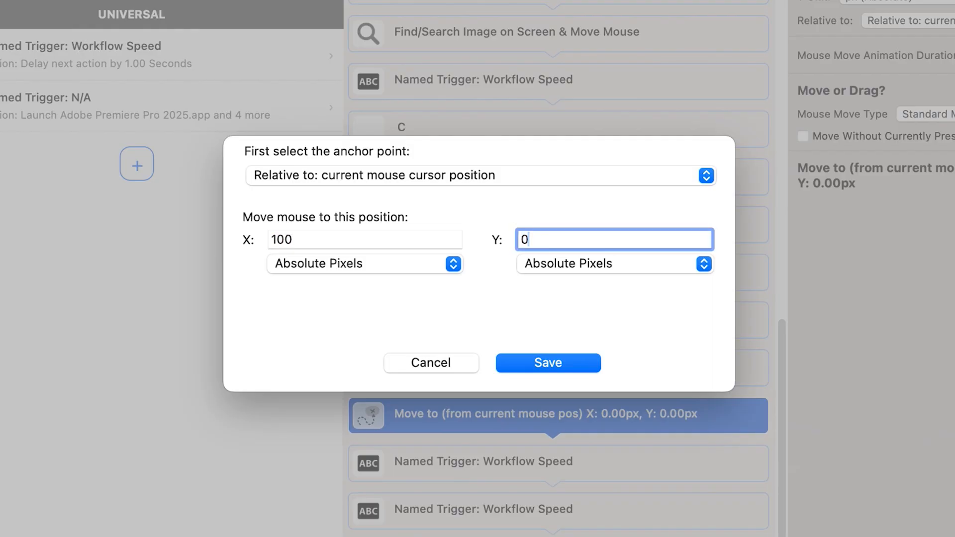
left_click(552, 363)
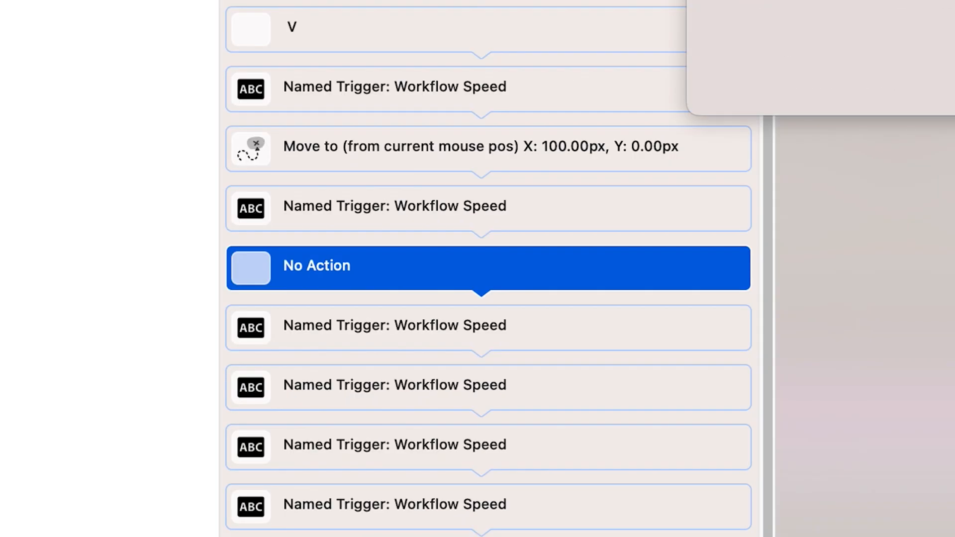
Add another Left Click (At Current Mouse Position) action and a Backspace shortcut action to the sequence
key("Return")
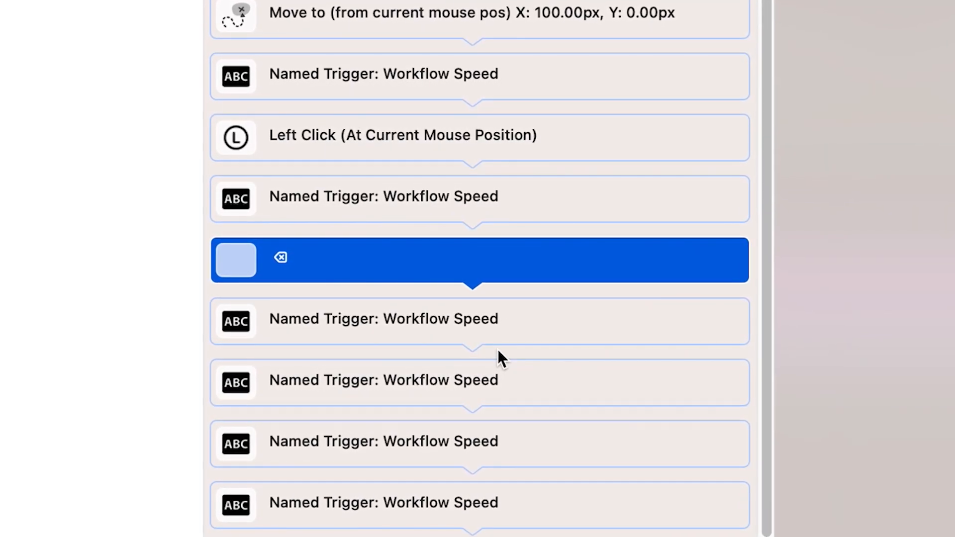
scroll(497, 351, "down", 5)
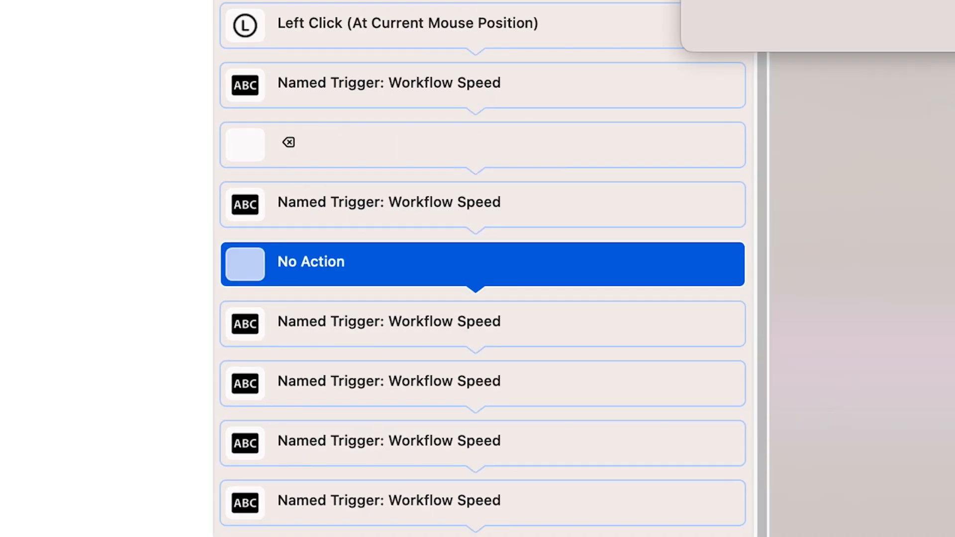
Add a mouse move of X -150, Y 0 relative to the current cursor position, followed by a Save Current Mouse Position action
type("-150")
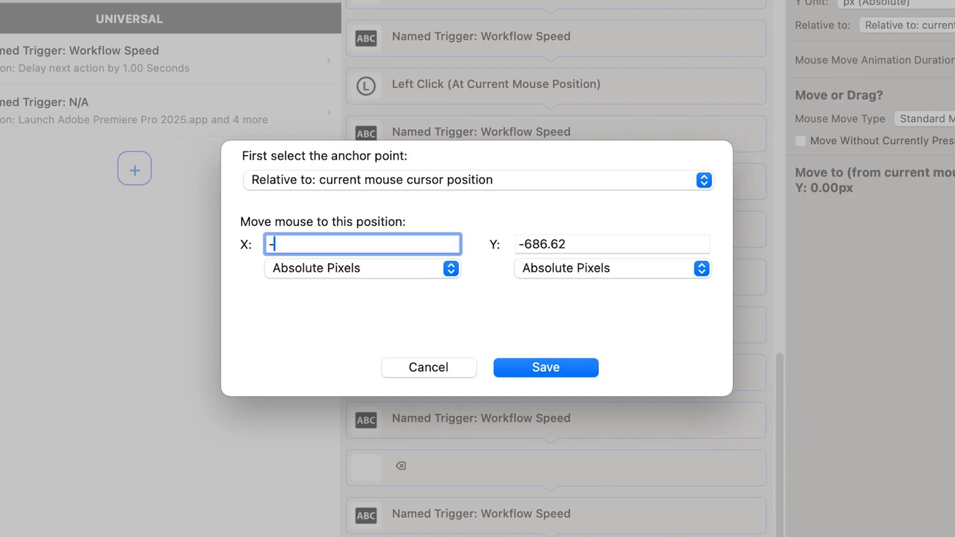
key("Tab")
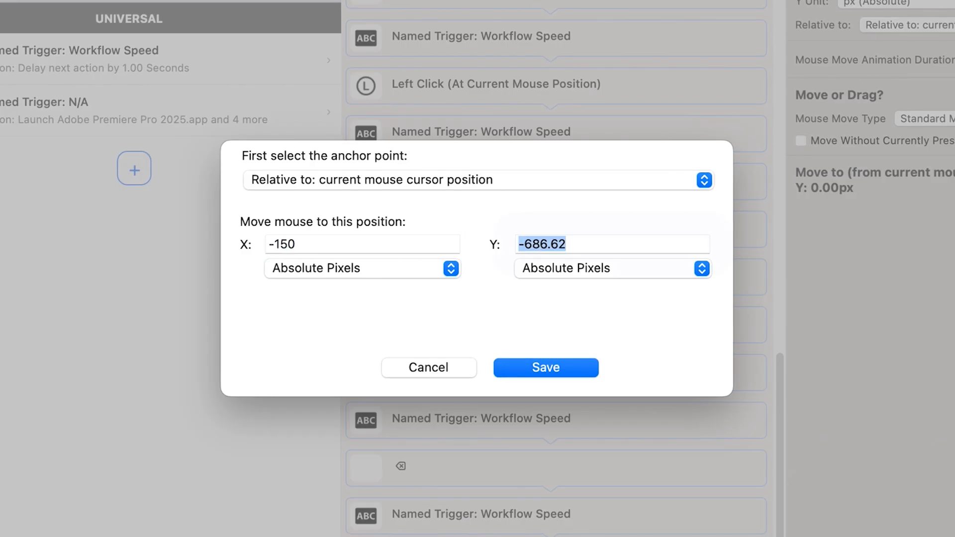
type("0")
left_click(533, 367)
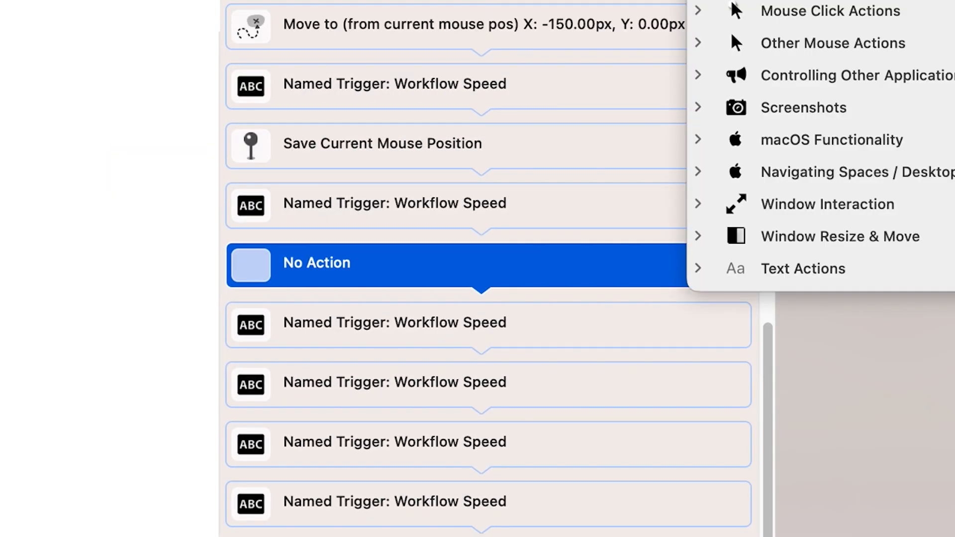
Add Shift+C and Shift+F shortcut actions, each followed by a Workflow Speed trigger
key("shift+c")
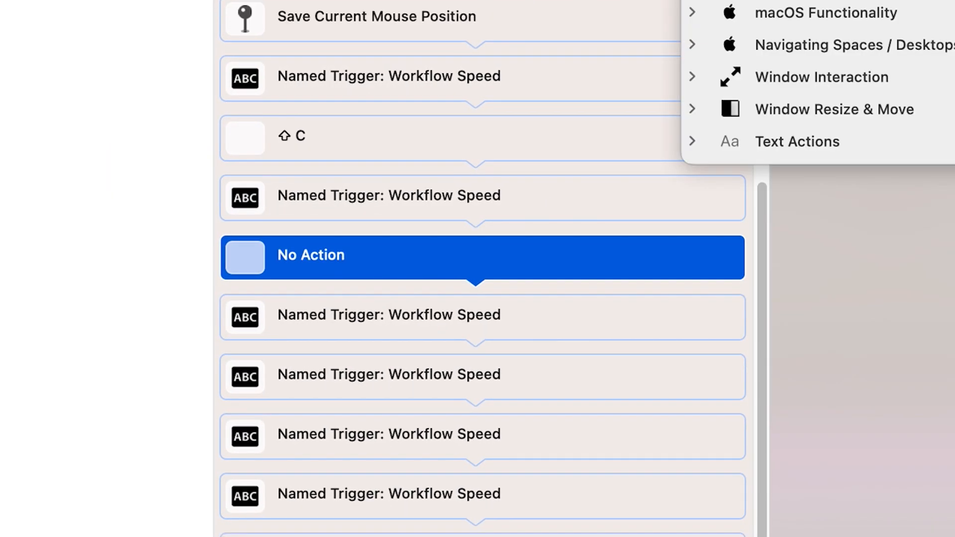
key("shift+f")
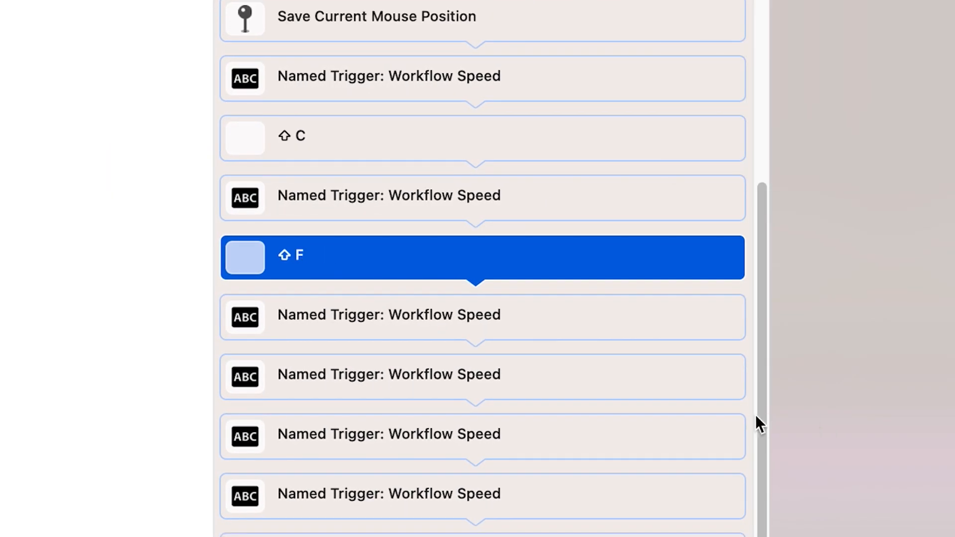
key("super+v")
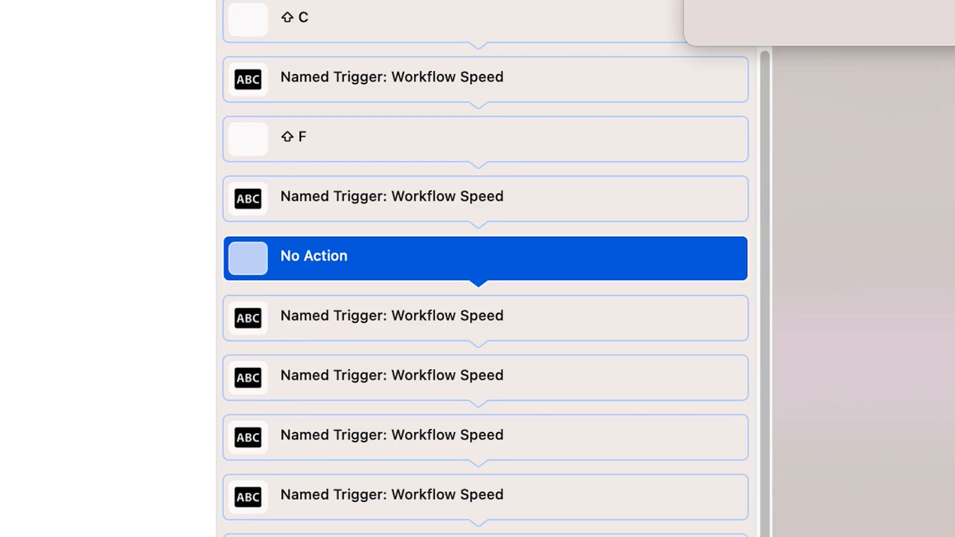
Add an Insert / Type / Paste Custom Text action containing "Shake Transition Preset", followed by a Find/Search Image on Screen & Move Mouse action
key("Return")
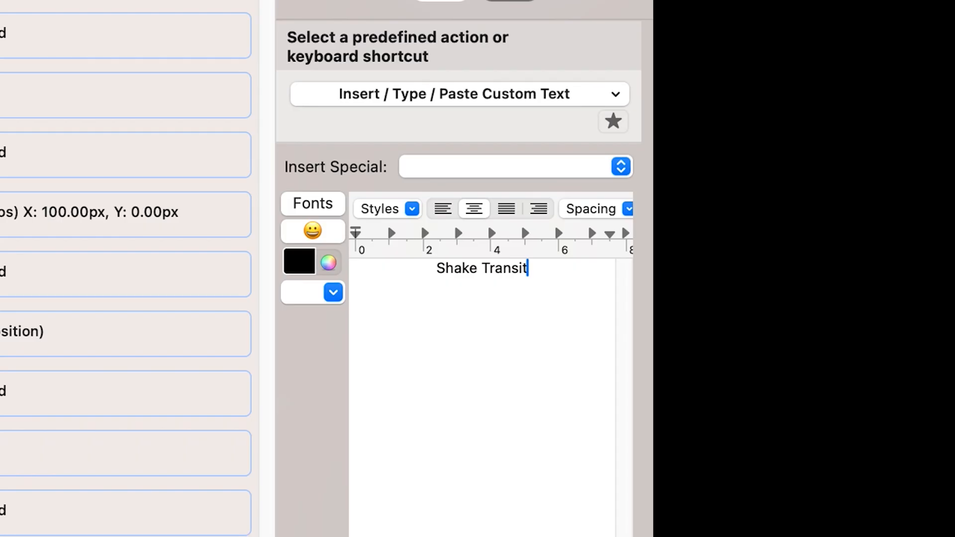
type("ion ")
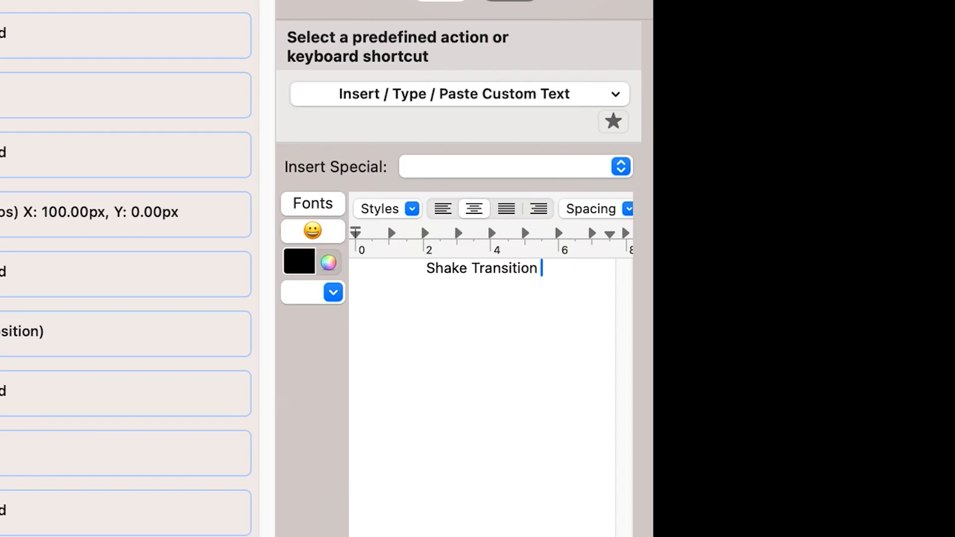
type("Preset")
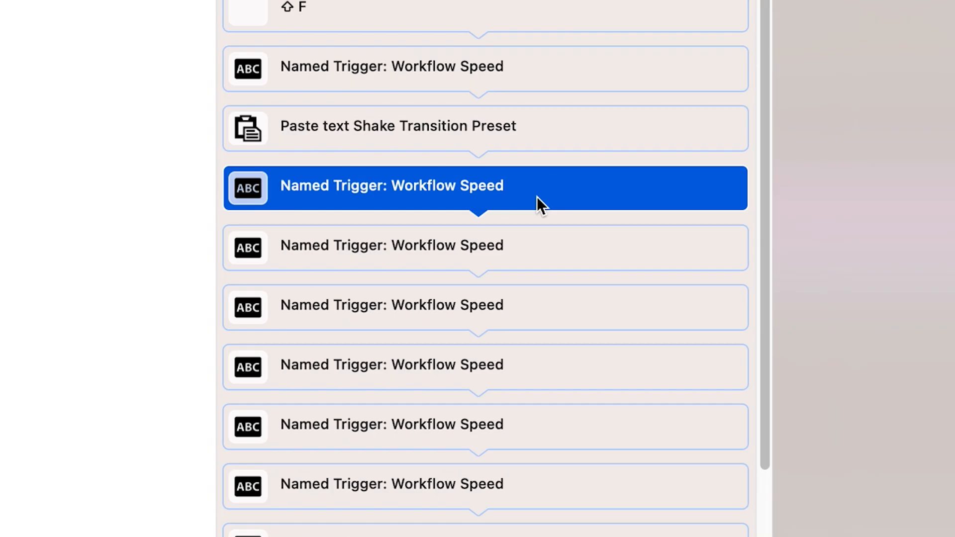
key("super+v")
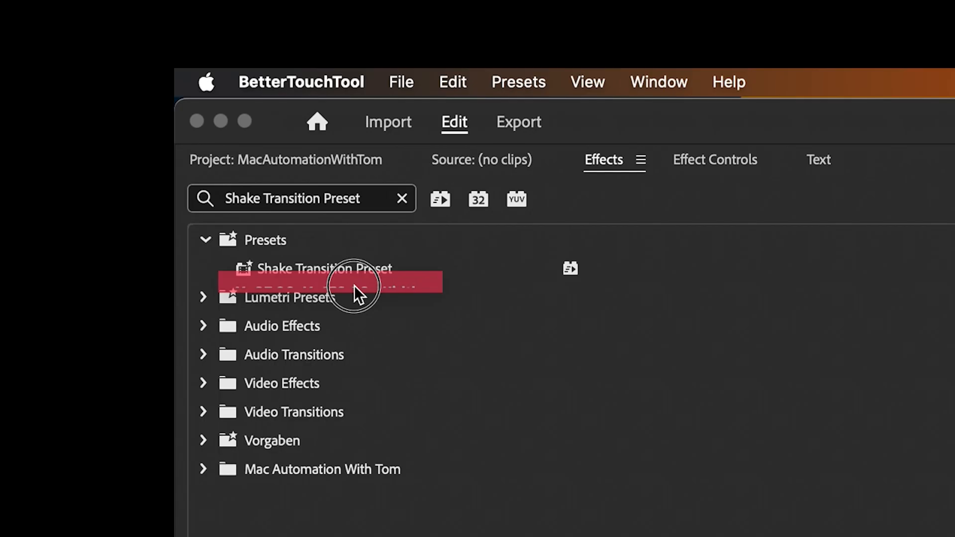
Add a mouse move action to X 0, Y 0 relative to the saved mouse cursor position, after the image search
left_click_drag(351, 288, 374, 279)
double_click(373, 279)
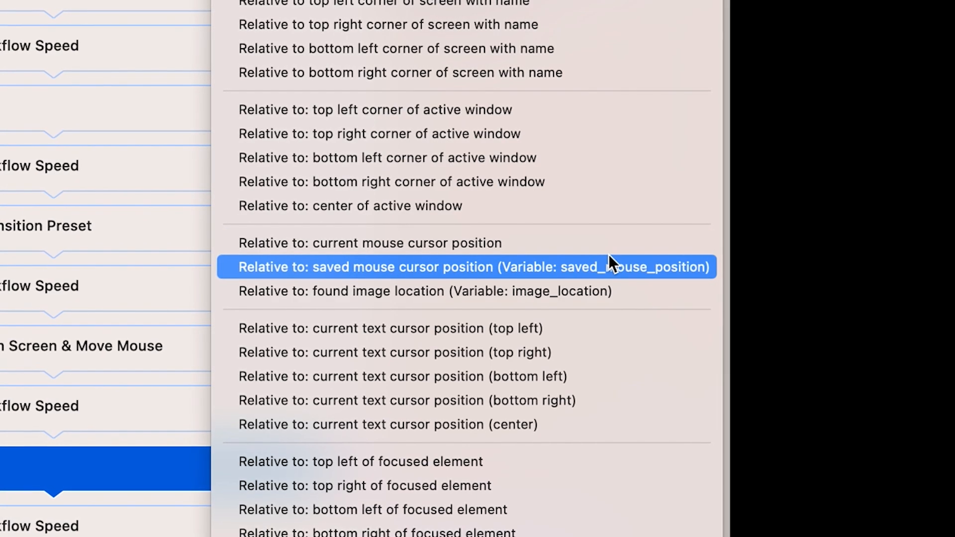
left_click(602, 267)
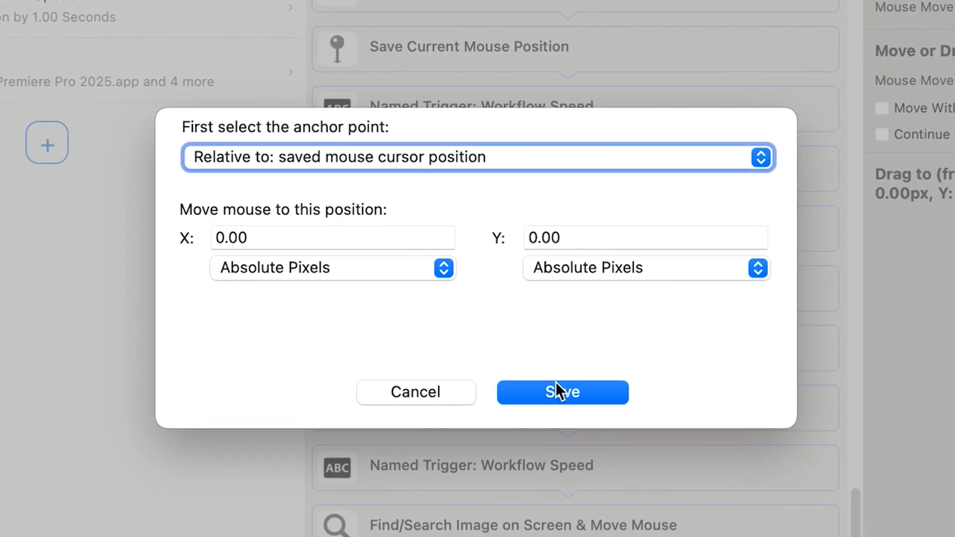
left_click(559, 392)
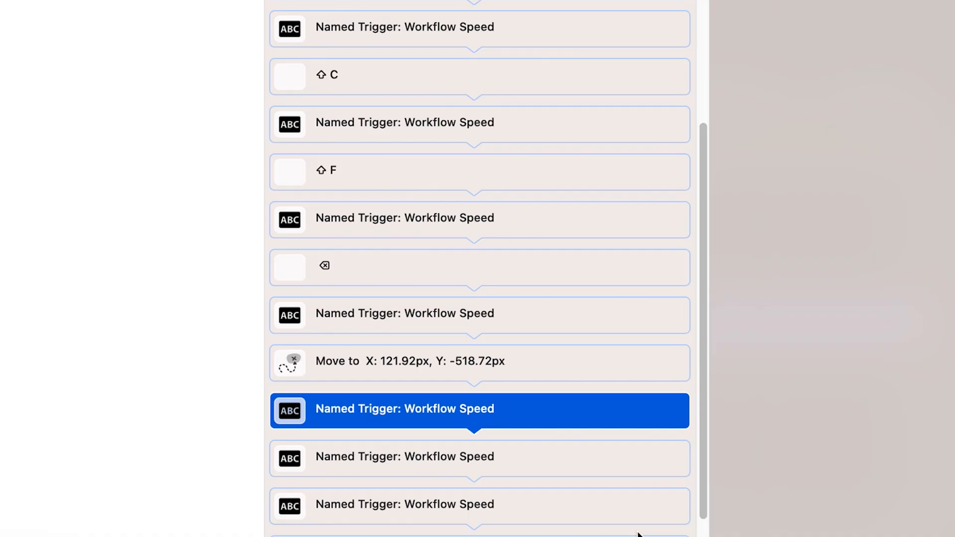
Add a Left Click (At Current Mouse Position) action and Shift+X and Shift+V shortcuts, and delete the surplus Workflow Speed trigger at the end
scroll(478, 273, "down", 5)
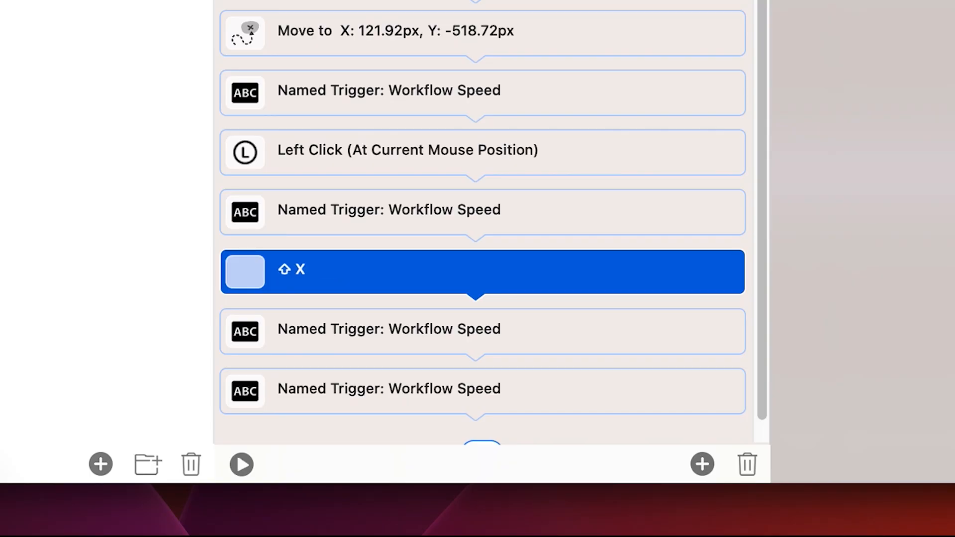
scroll(629, 113, "down", 3)
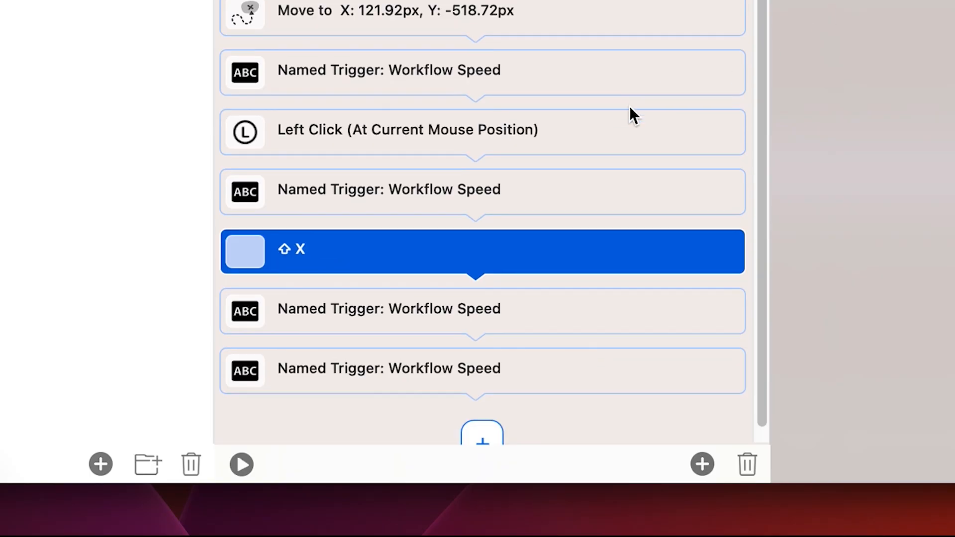
left_click(603, 268)
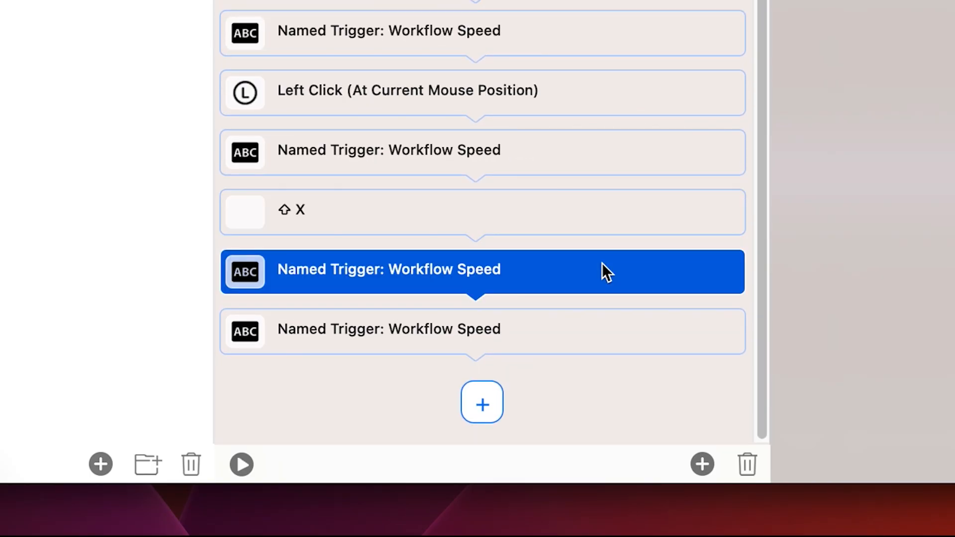
left_click(702, 465)
scroll(392, 245, "down", 3)
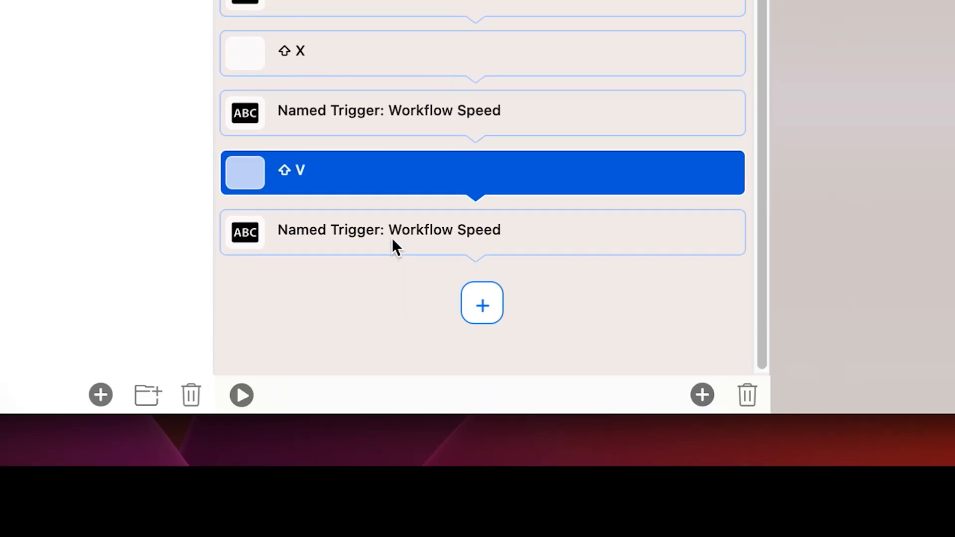
left_click(512, 277)
left_click(756, 400)
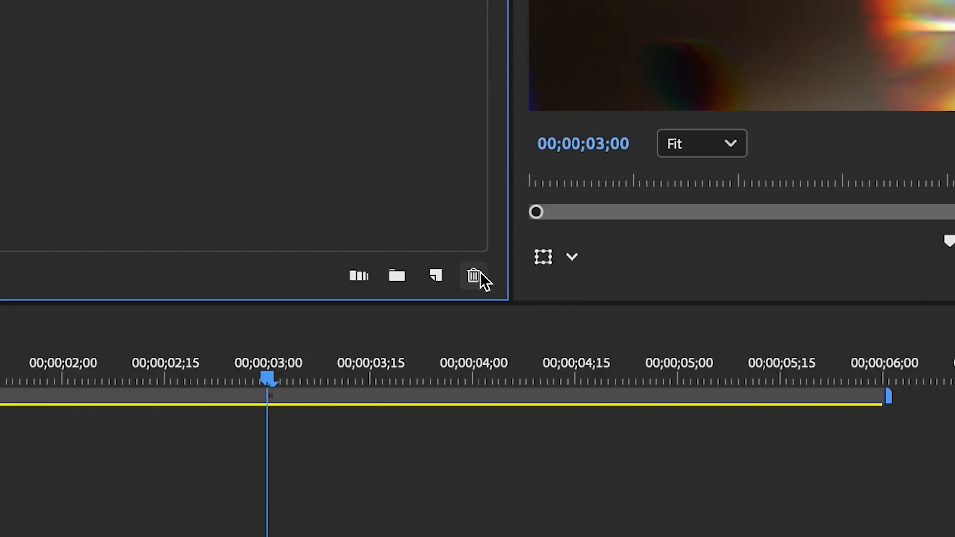
Delete the selected project item in Premiere Pro, then switch to BetterTouchTool and run the PP Shake Transition trigger
left_click(479, 274)
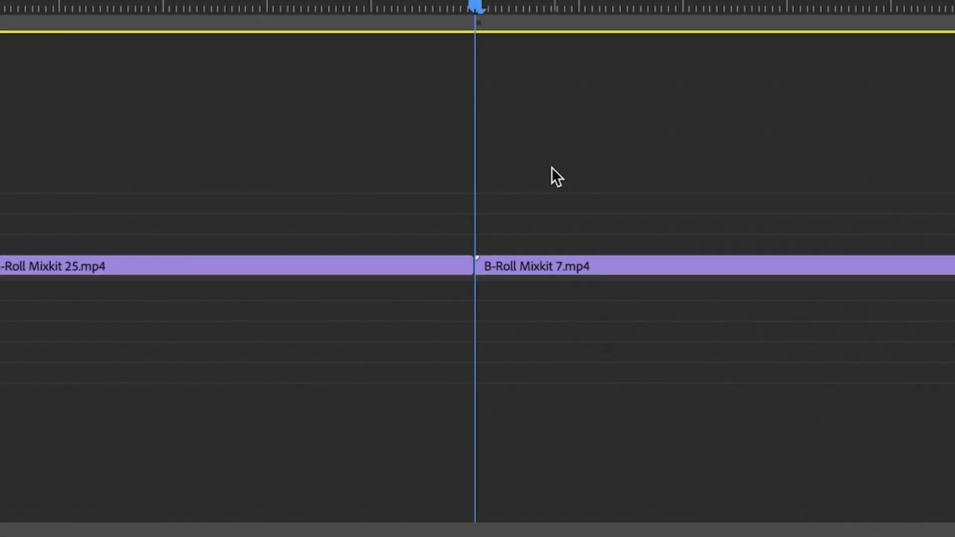
key("super+Tab")
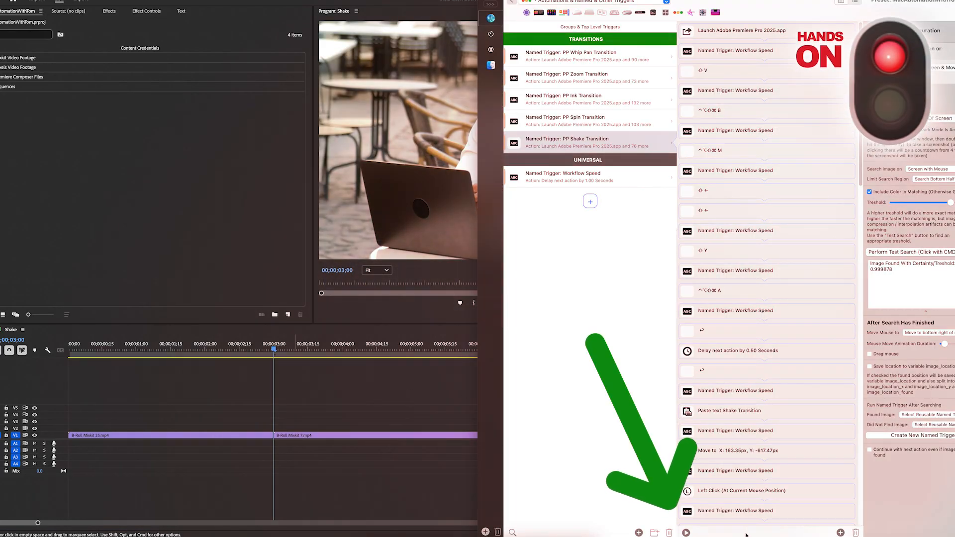
left_click(687, 532)
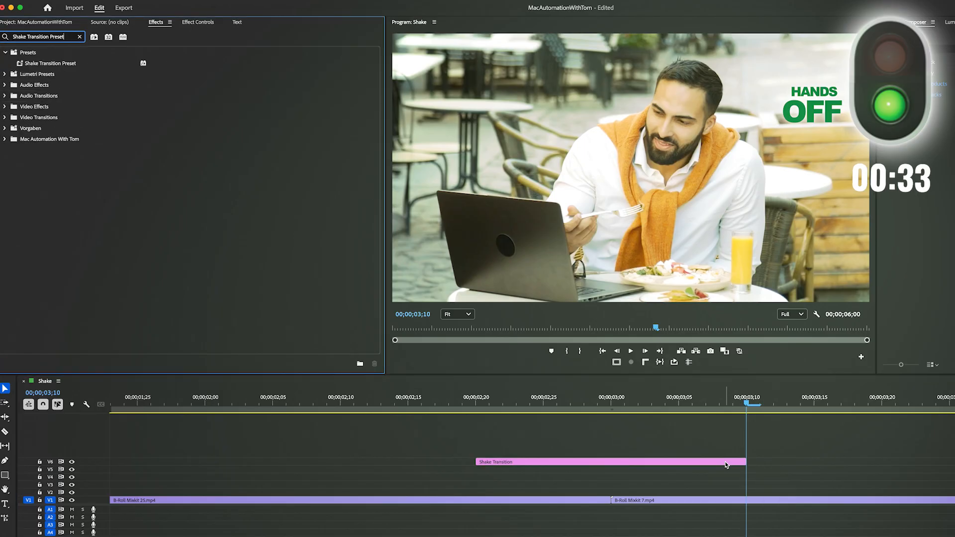
Apply the Shake Transition Preset to the Shake Transition clip on V6, clear the effects search and show the clip's effect controls
left_click_drag(53, 66, 727, 463)
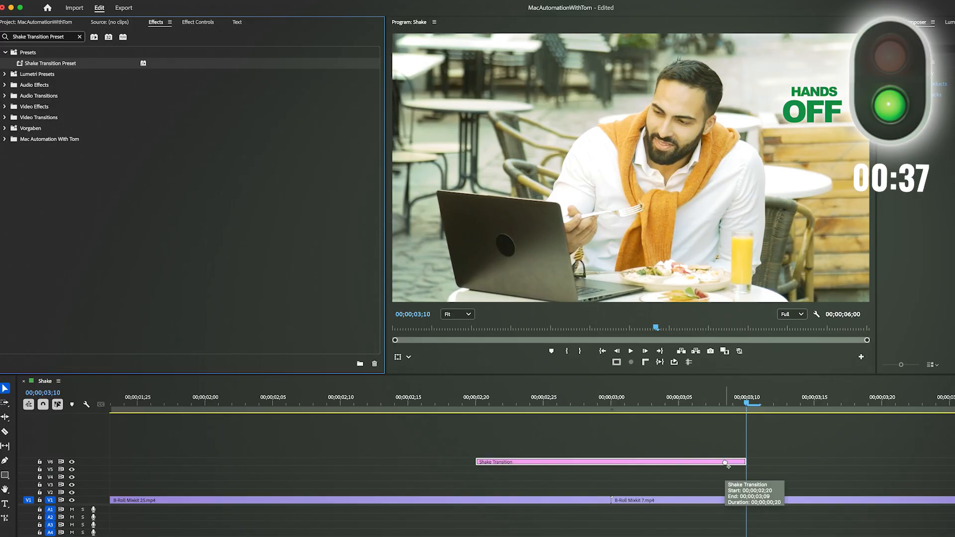
key("shift+f")
key("BackSpace")
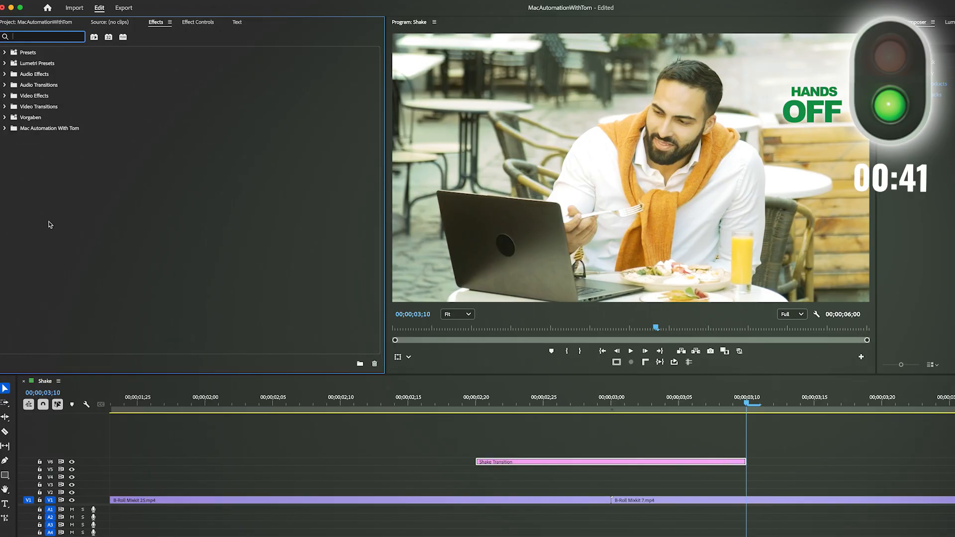
key("shift+5")
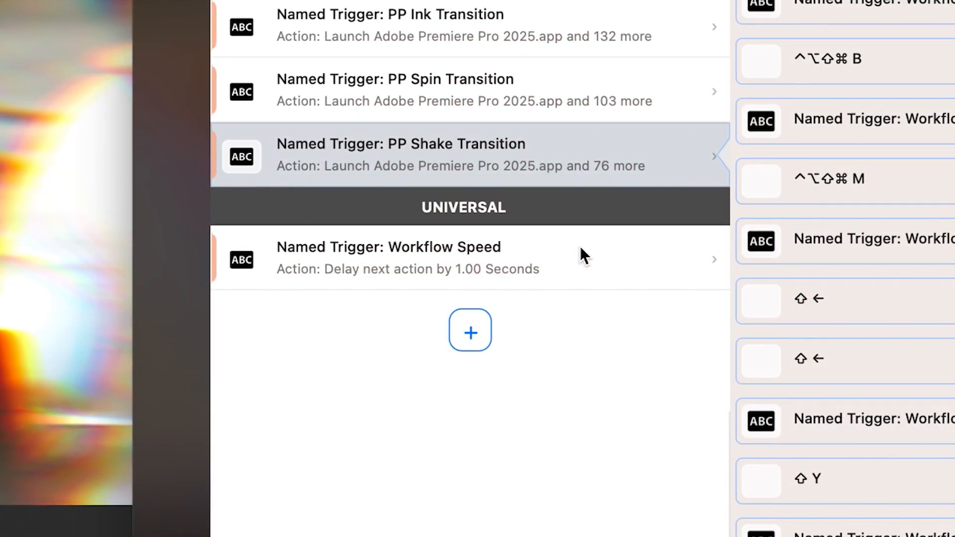
Set the Workflow Speed trigger's delay to 0.10 seconds and run the PP Shake Transition trigger again
left_click(580, 246)
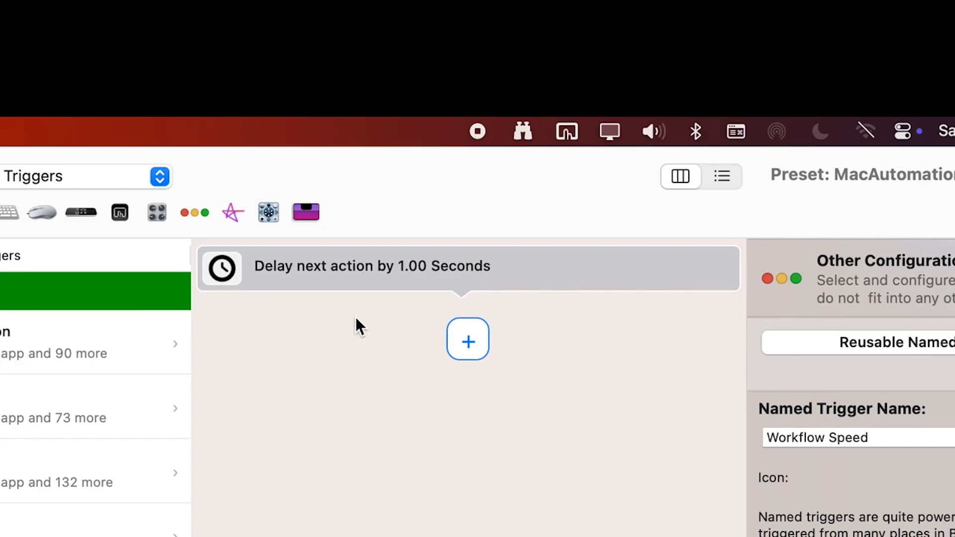
left_click(482, 274)
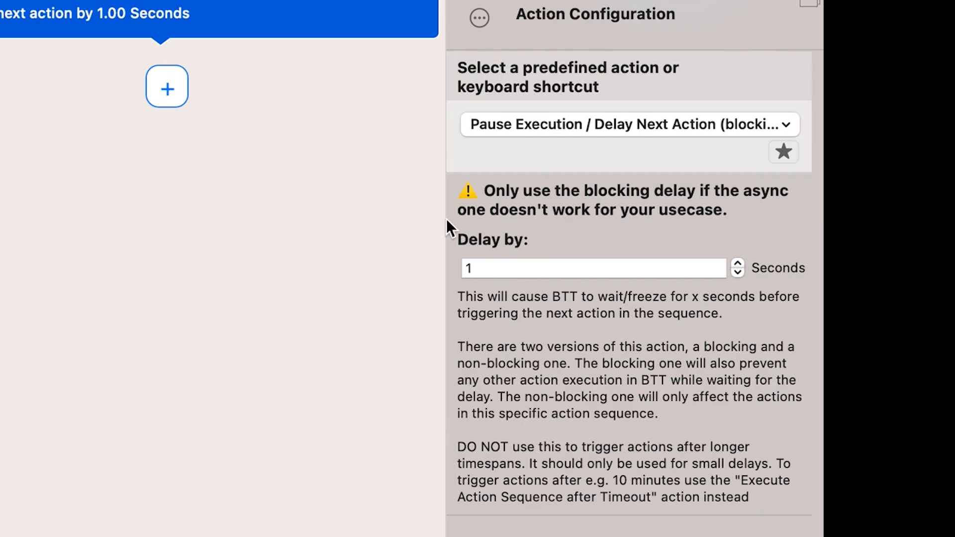
left_click(801, 519)
type("0")
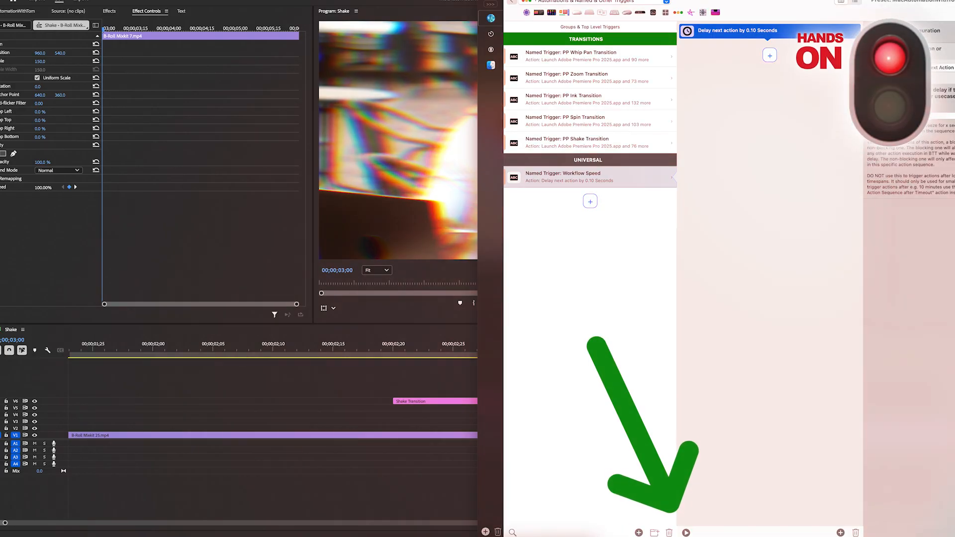
left_click(611, 143)
left_click(686, 533)
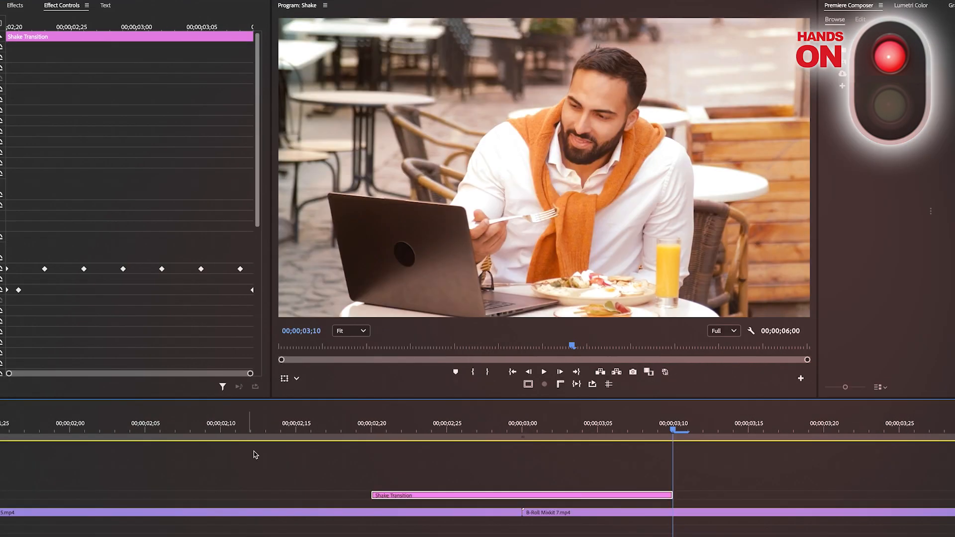
Play the Shake sequence from before the Shake Transition clip to preview the shake across the cut
left_click(305, 430)
key("space")
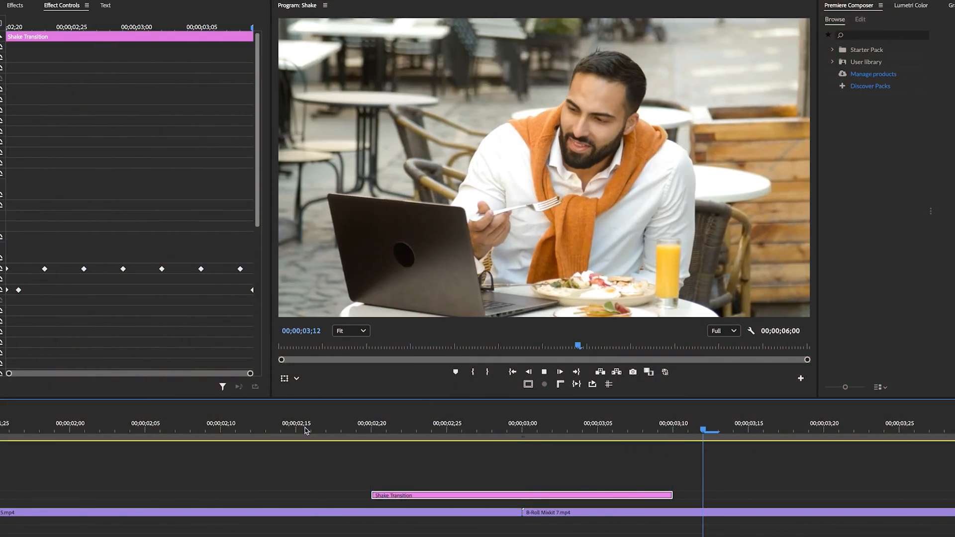
key("space")
key("space")
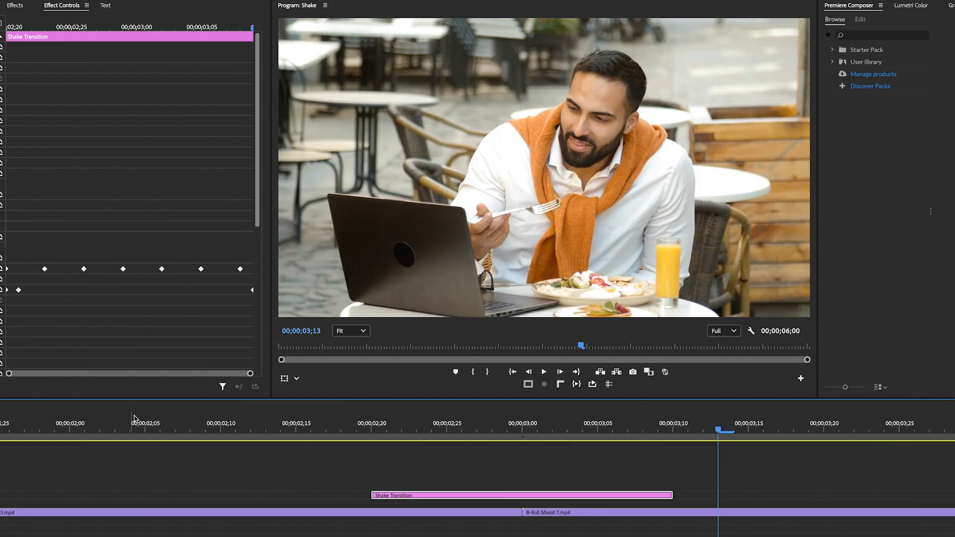
left_click(112, 427)
key("space")
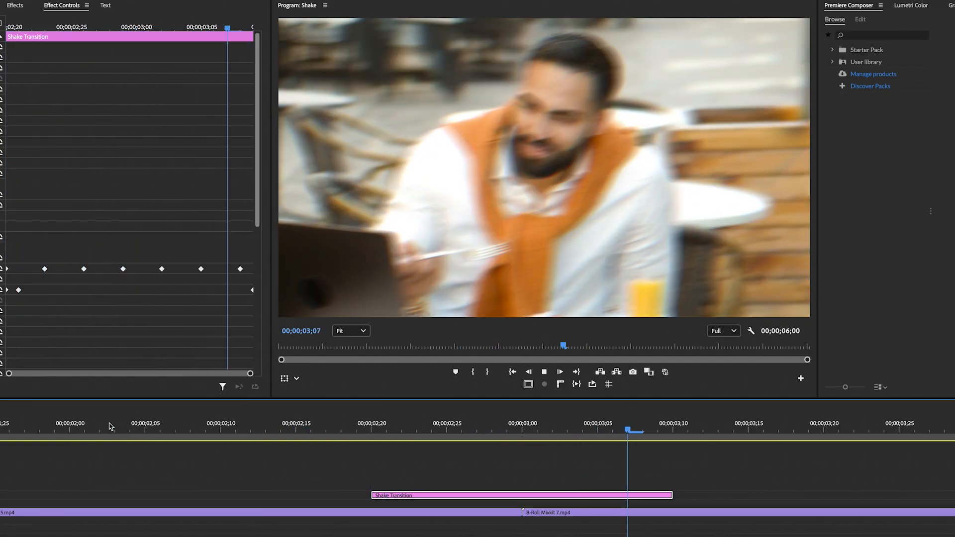
left_click(112, 427)
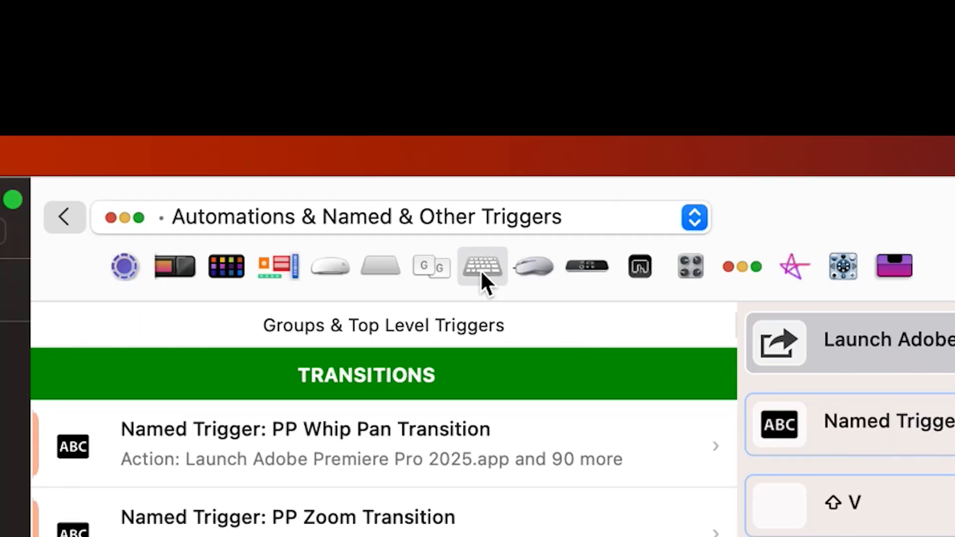
Add a keyboard shortcut trigger below the PP Spin Transition one and limit it to keyboards of the same type as used for recording
left_click(480, 270)
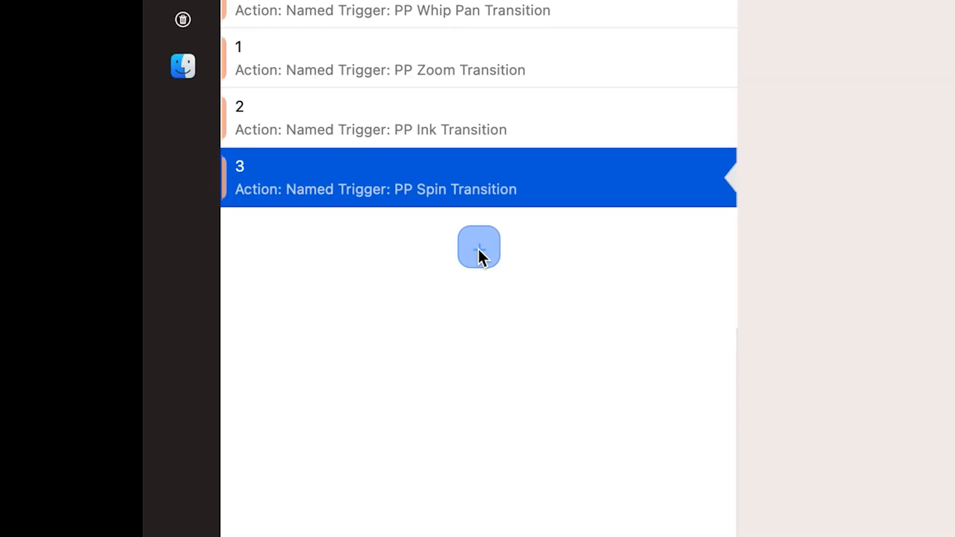
left_click(479, 249)
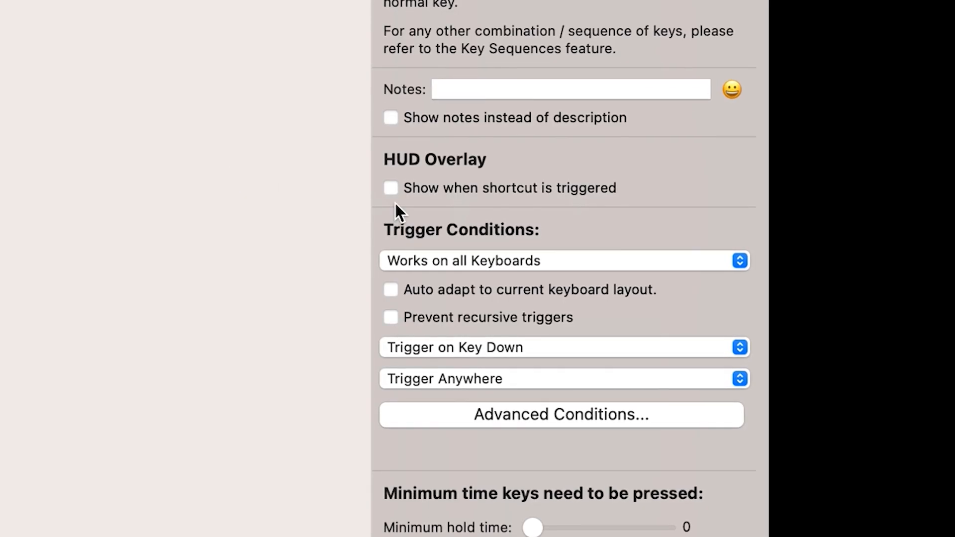
left_click(538, 262)
left_click(541, 286)
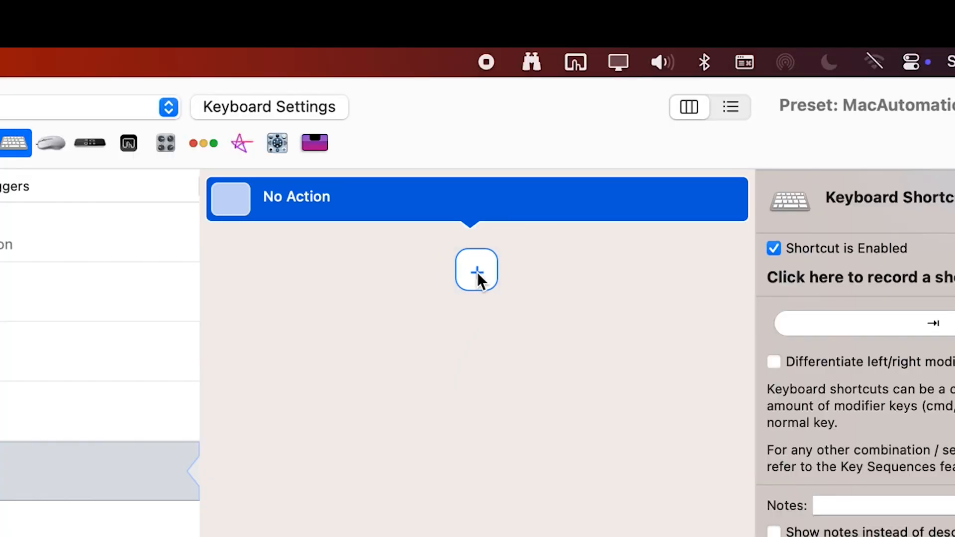
Assign the shortcut a Trigger Named Trigger action that runs "PP Shake Transition", and save the BetterTouchTool changes
left_click(478, 272)
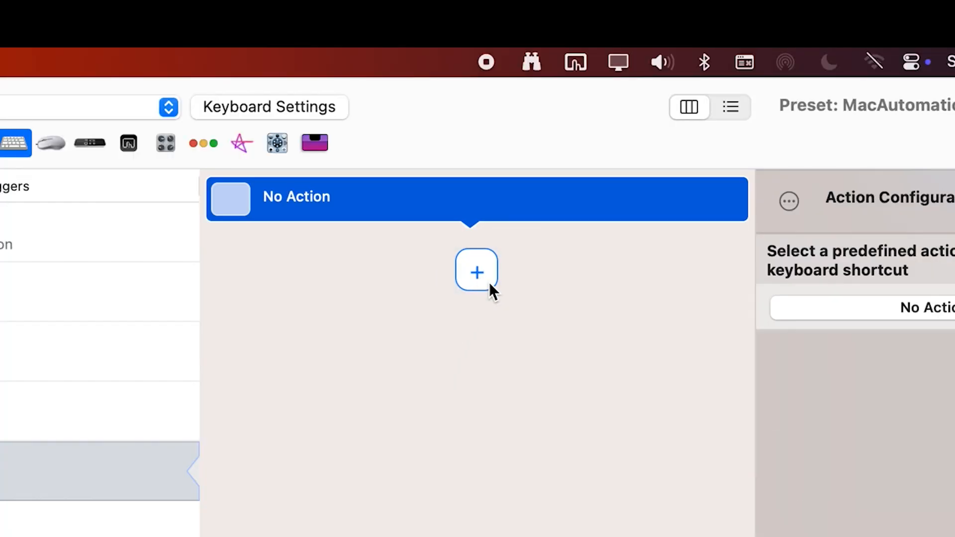
type("trigger named")
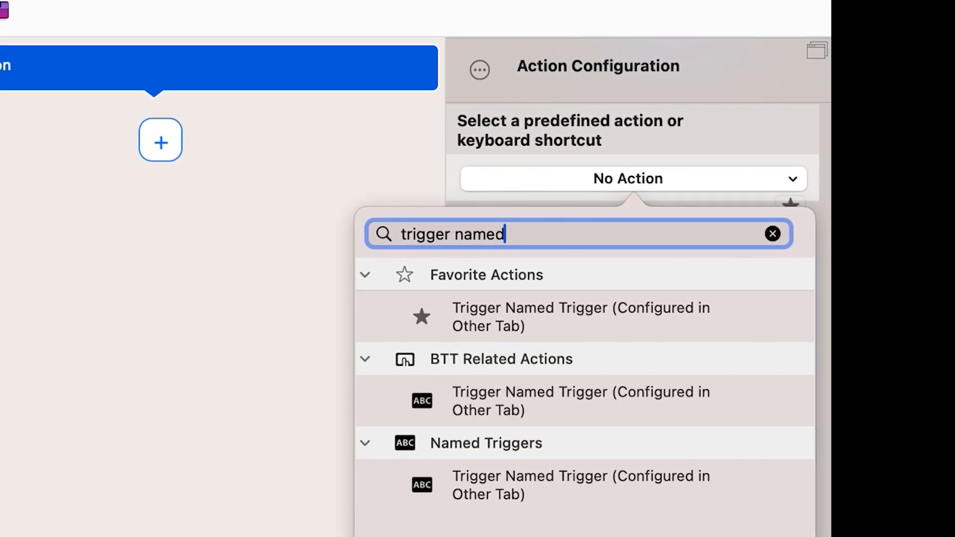
left_click(597, 306)
left_click(585, 282)
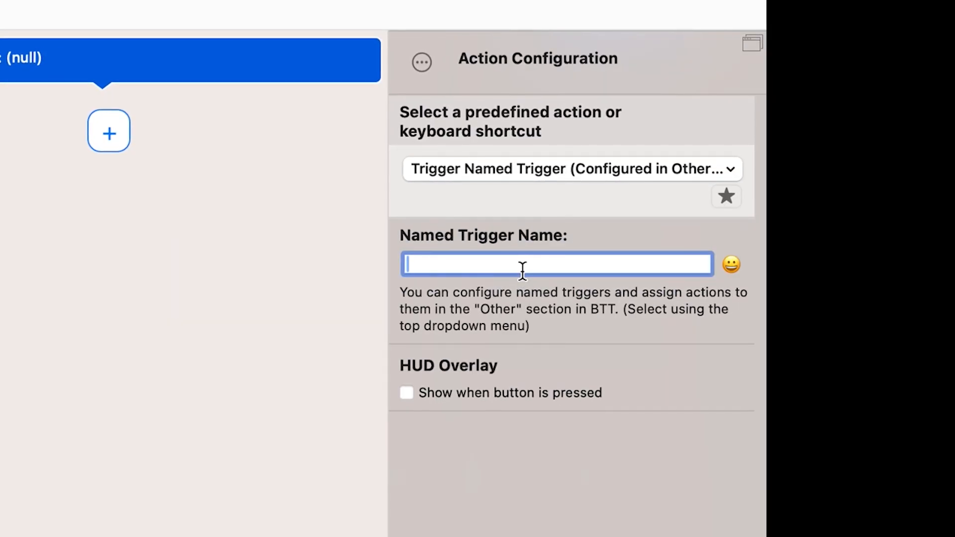
type("PP Shake Transition")
key("Return")
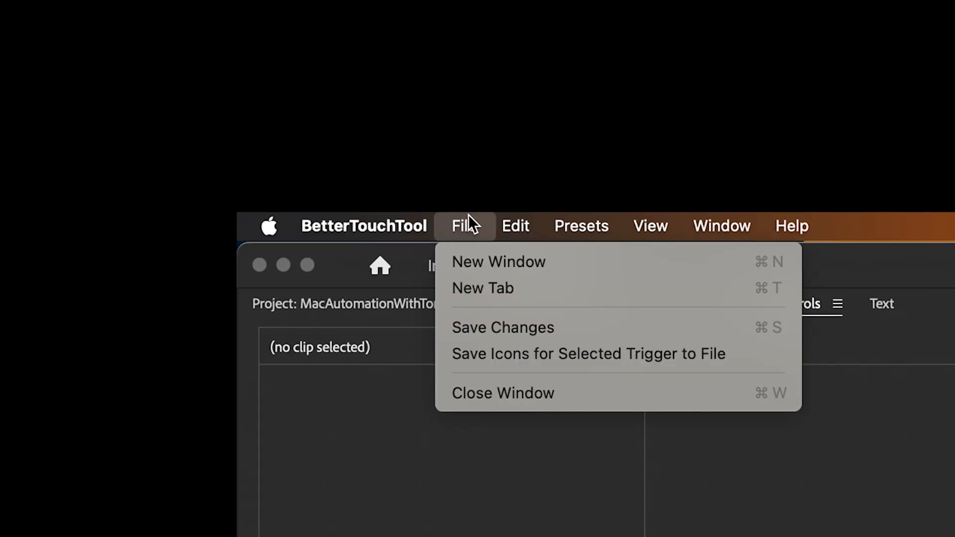
left_click(488, 320)
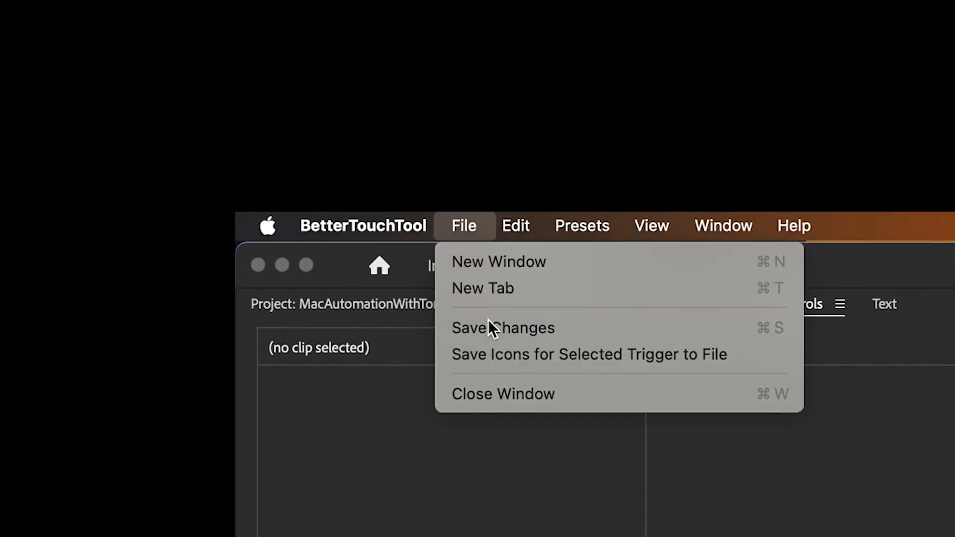